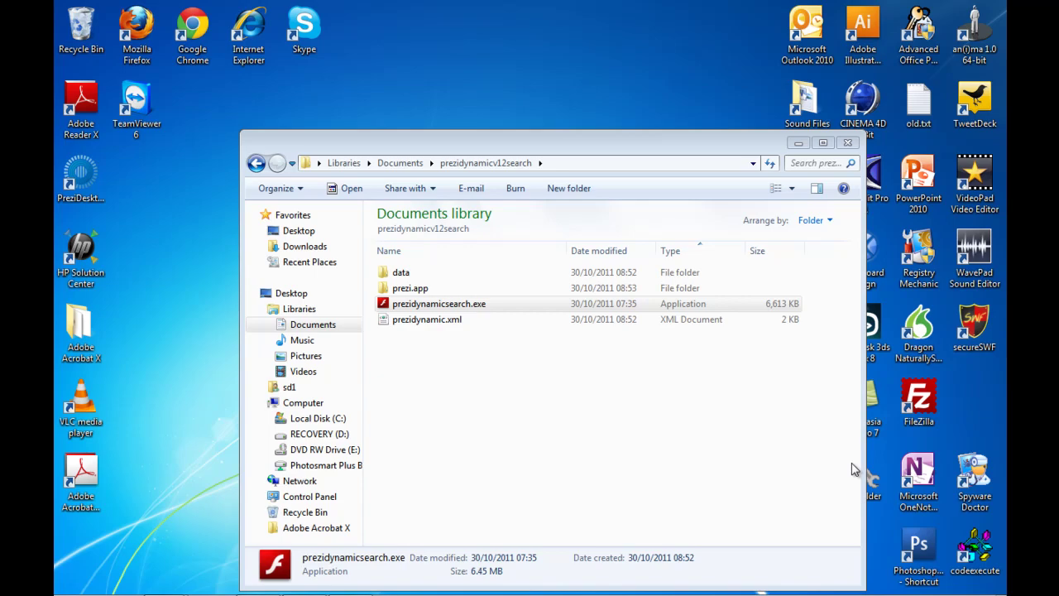
# Run prezidynamicsearch.exe from the Documents\prezidynamicv12search folder in Flash Player.
pyautogui.doubleClick(465, 306)
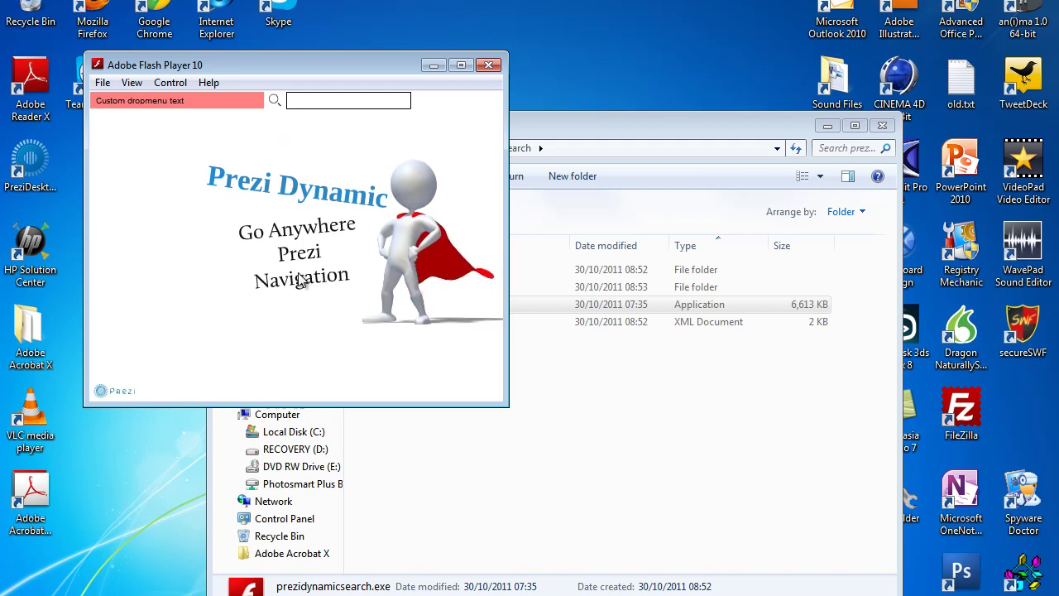
# Advance the Prezi past Point 2 Non-linear to the 'Point 3 Dynamic' frame.
pyautogui.click(482, 383)
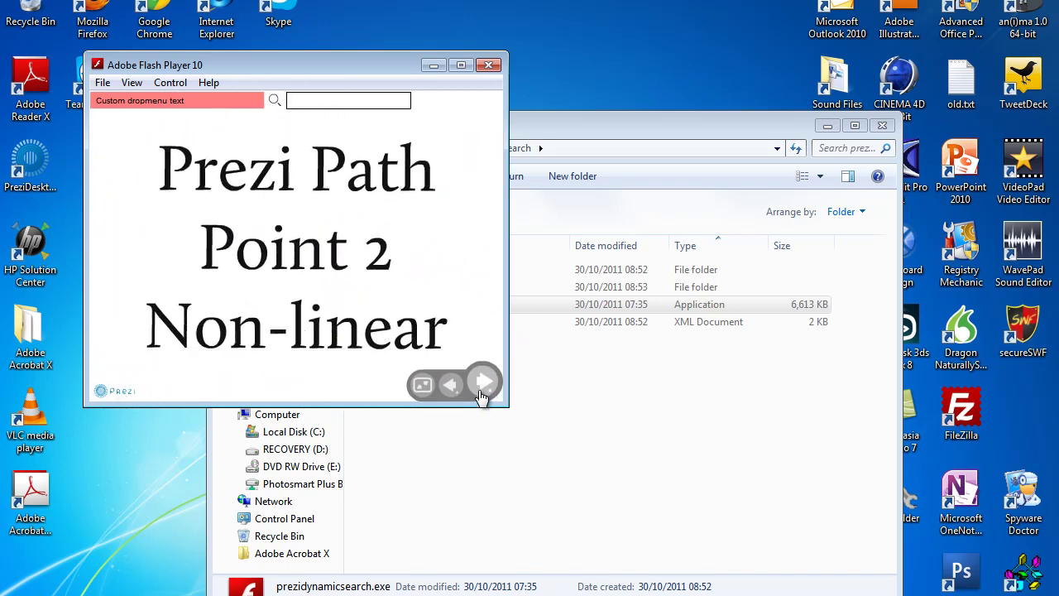
pyautogui.click(481, 393)
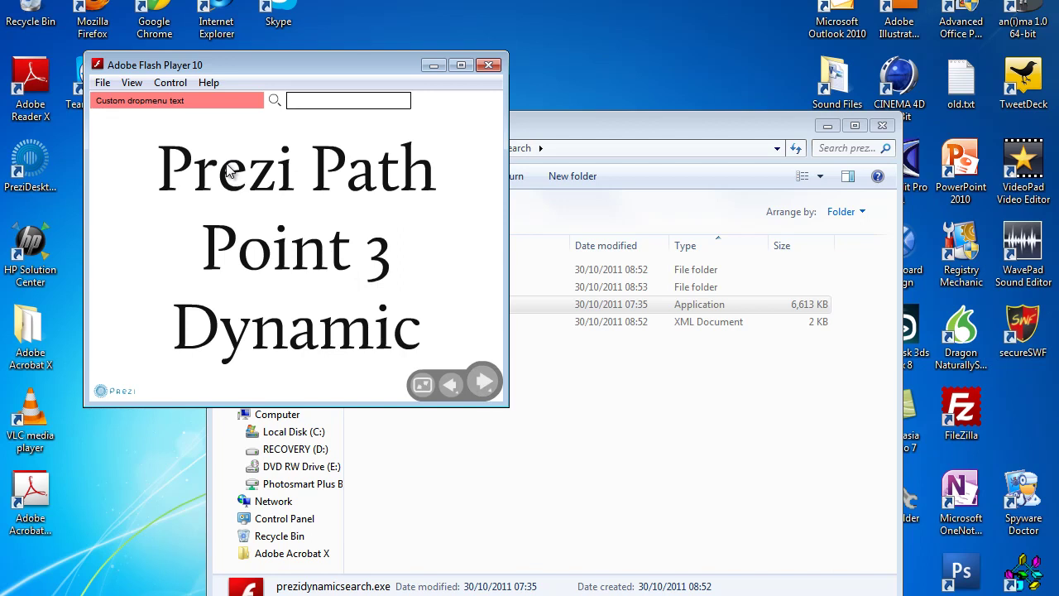
# Use the custom path dropdown to jump to Pathnode 10, then to Path point 15.
pyautogui.click(181, 106)
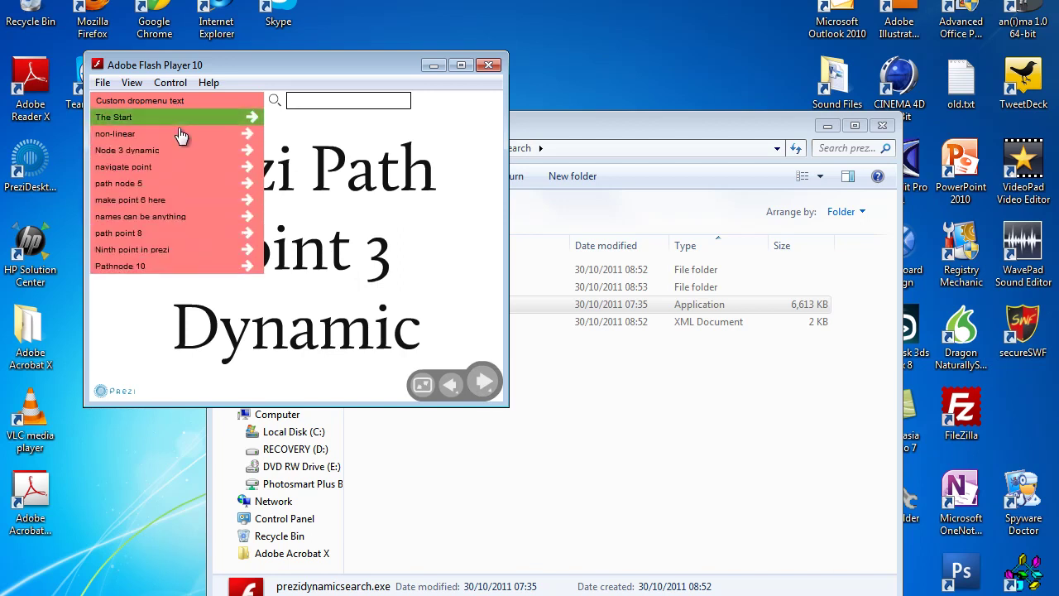
pyautogui.click(164, 174)
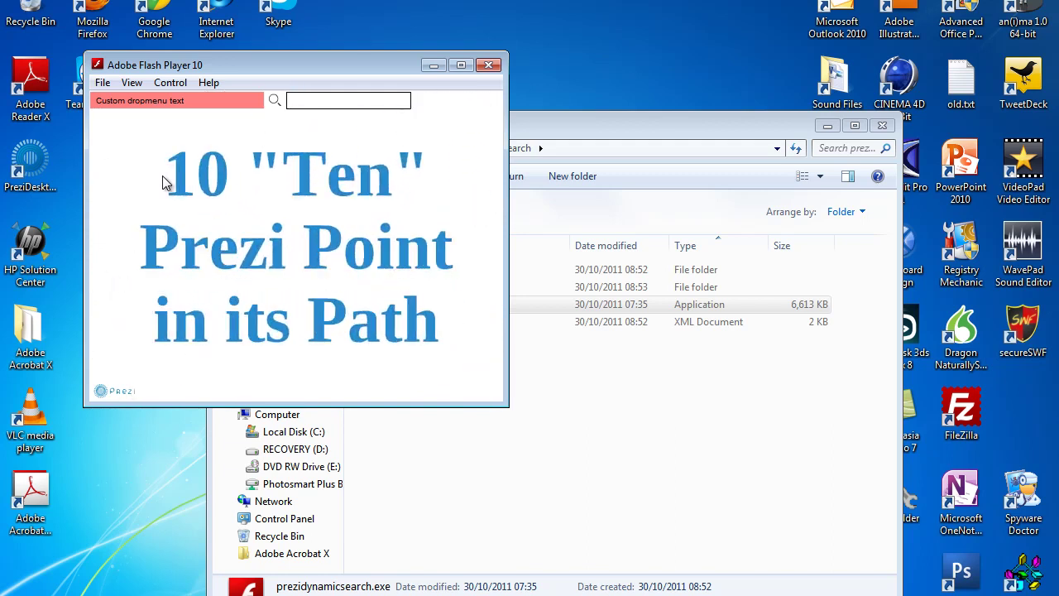
pyautogui.moveTo(150, 103)
pyautogui.scroll(-3, 153, 215)
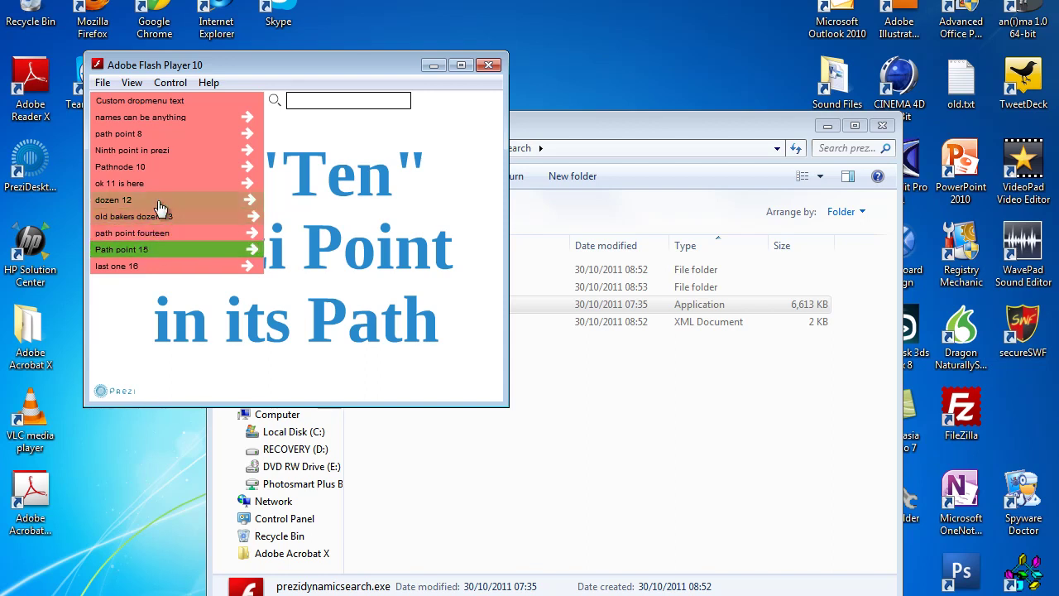
pyautogui.scroll(3, 156, 133)
pyautogui.scroll(-3, 162, 215)
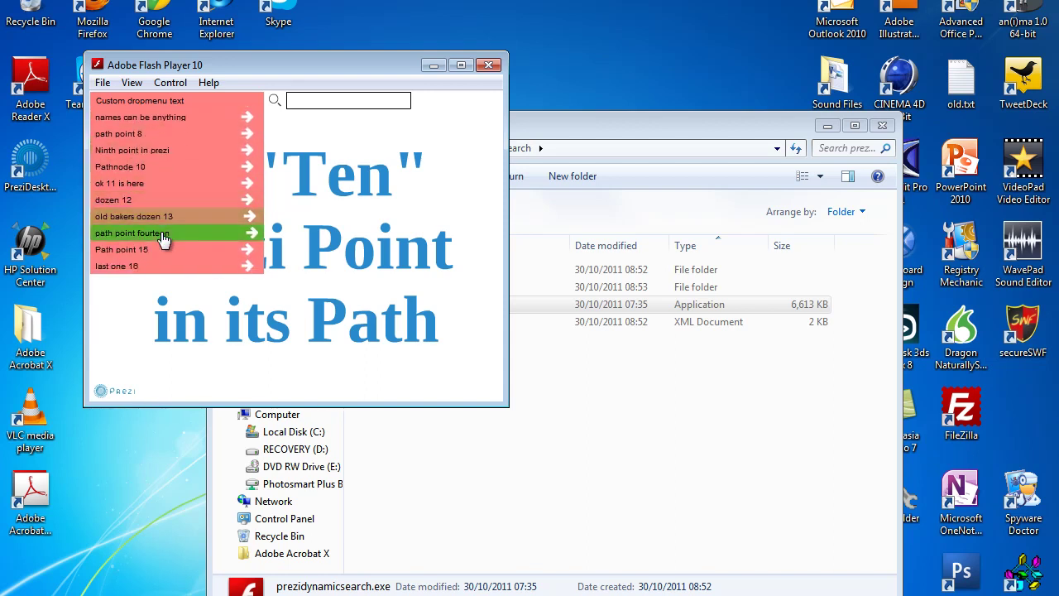
pyautogui.click(163, 249)
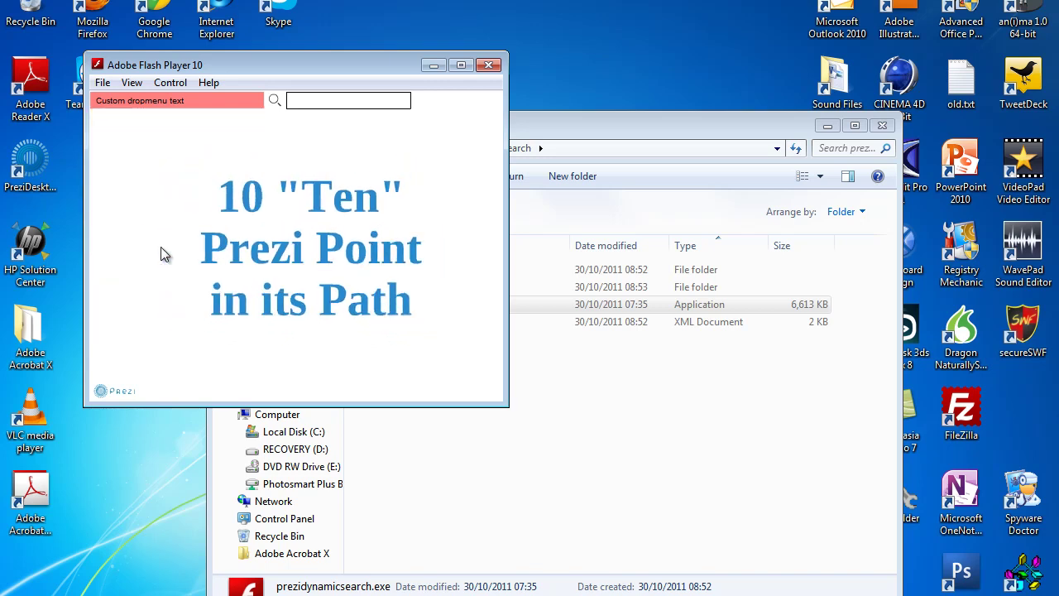
pyautogui.click(133, 102)
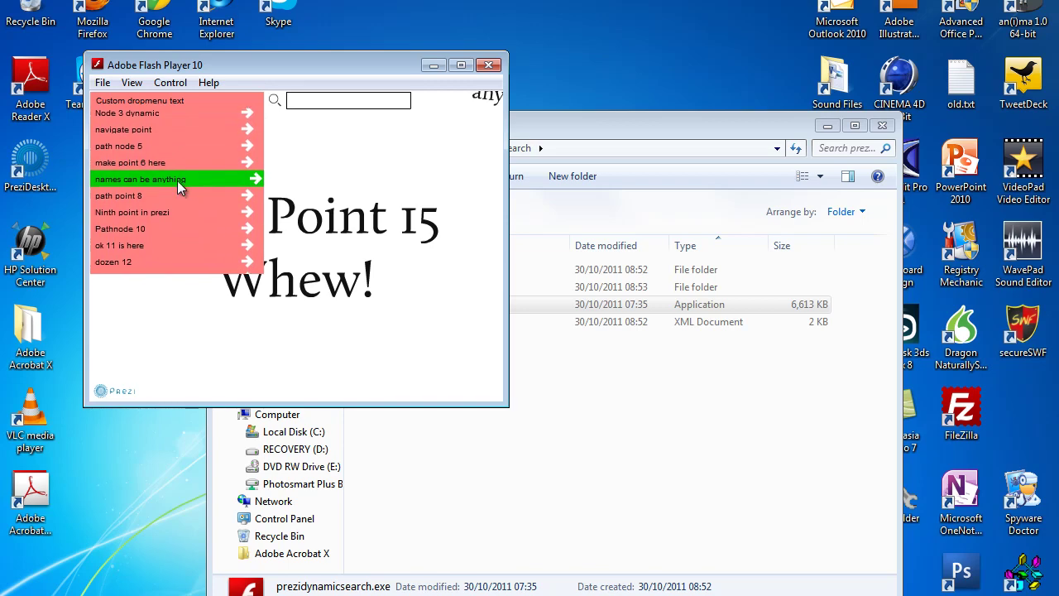
# Search for 'names' and jump to the 'names can be anything' result, Point 7.
pyautogui.click(322, 103)
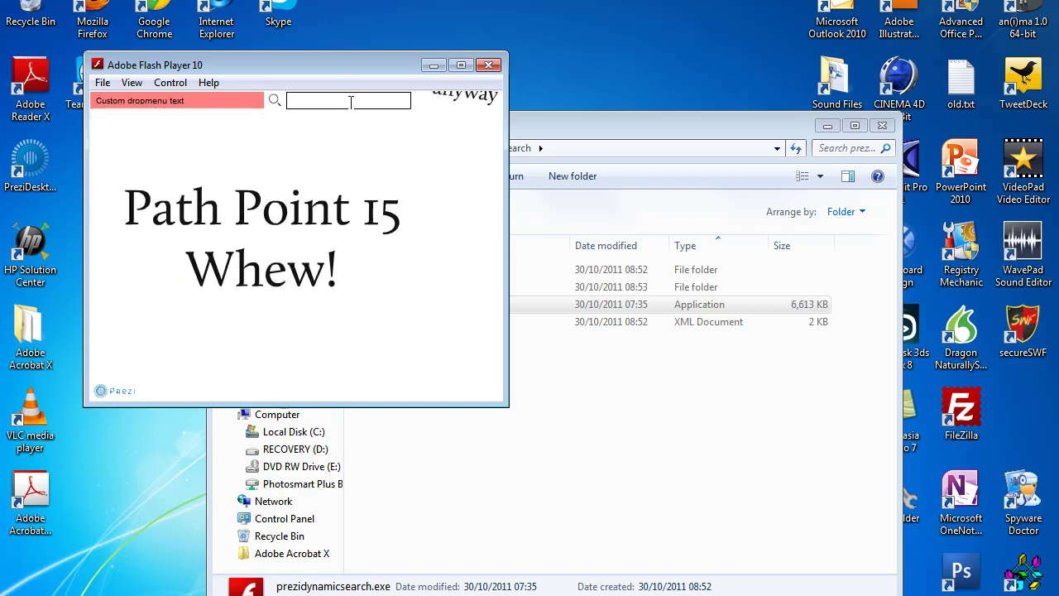
pyautogui.write('names')
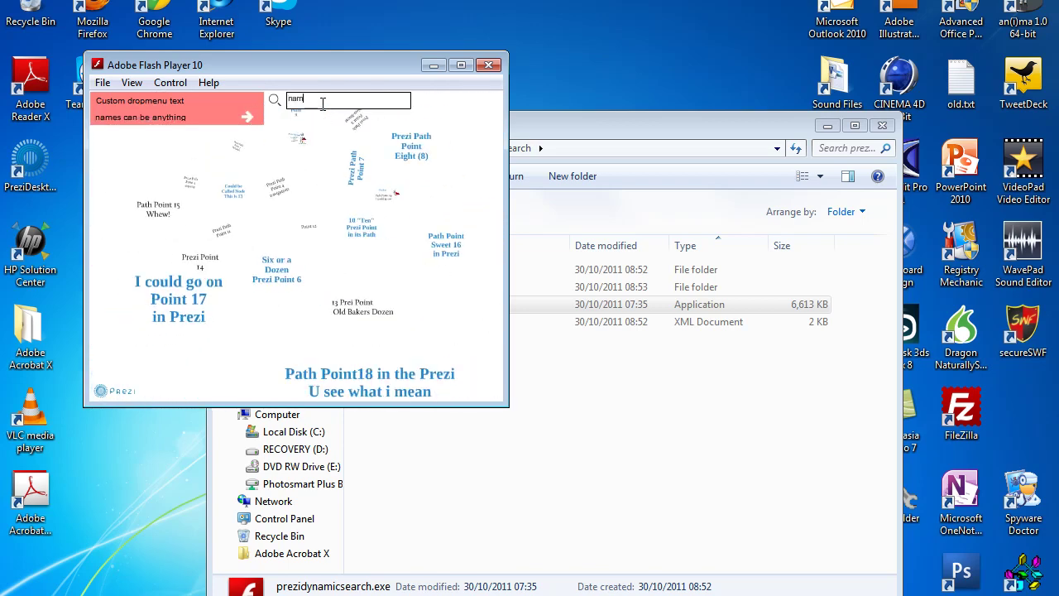
pyautogui.moveTo(220, 119)
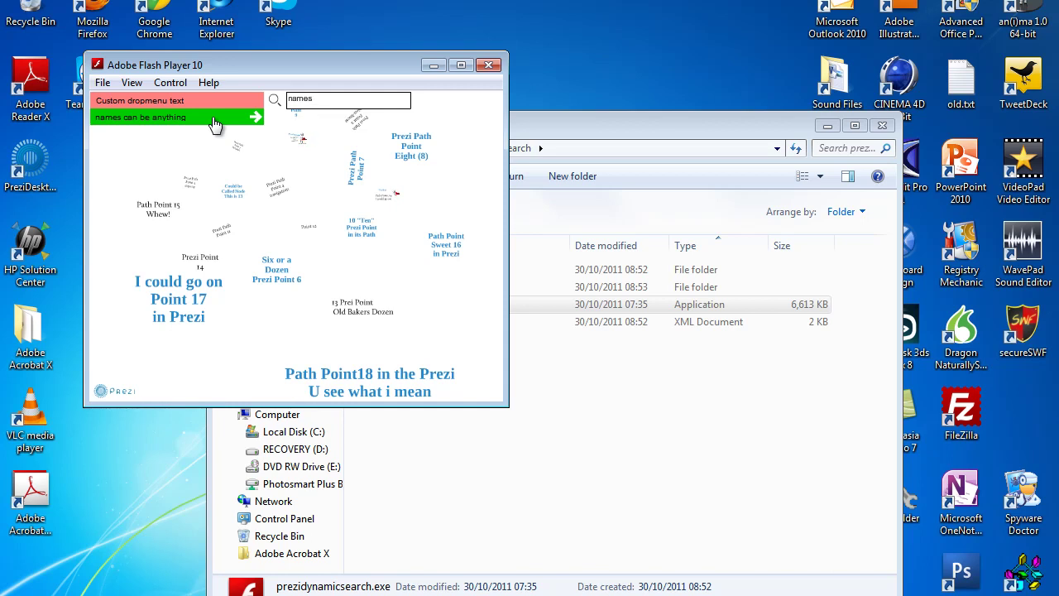
pyautogui.click(212, 117)
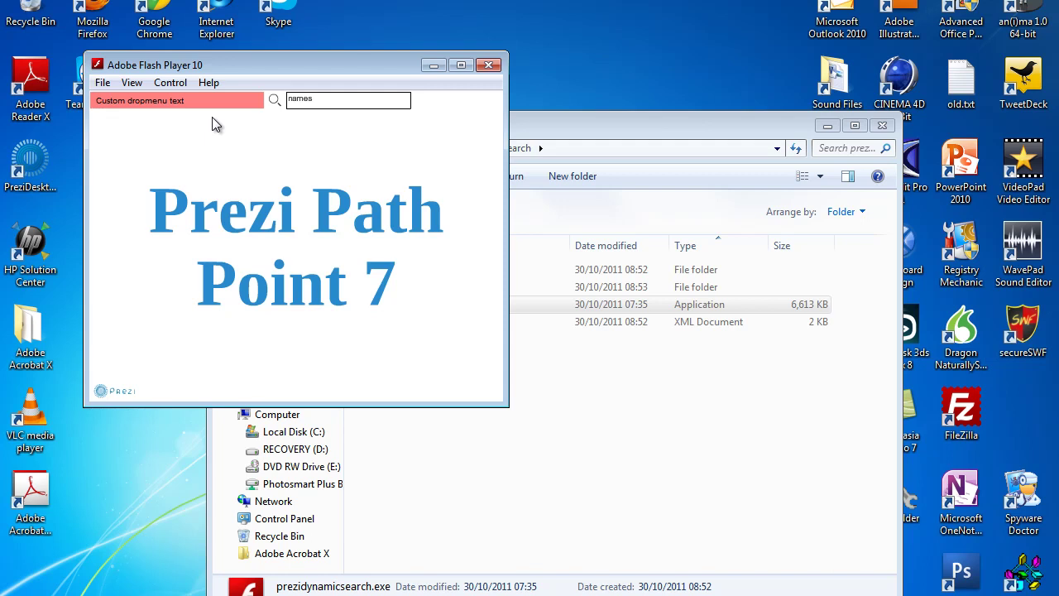
# Clear the text from the search box.
pyautogui.moveTo(189, 99)
pyautogui.press('BackSpace')
pyautogui.press('BackSpace')
pyautogui.press('BackSpace')
pyautogui.press('BackSpace')
pyautogui.press('BackSpace')
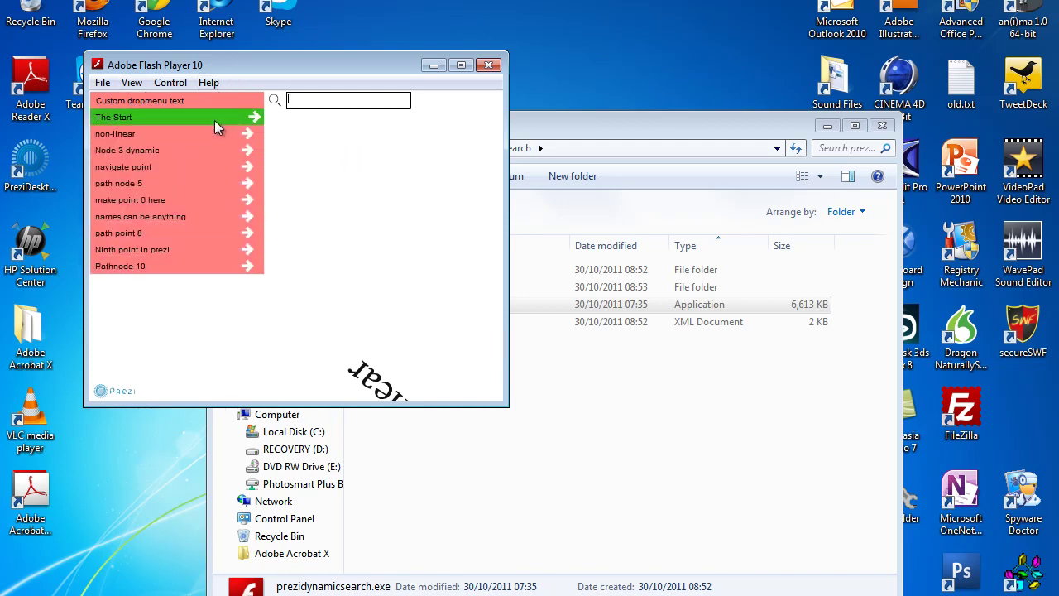
pyautogui.click(214, 120)
pyautogui.moveTo(224, 99)
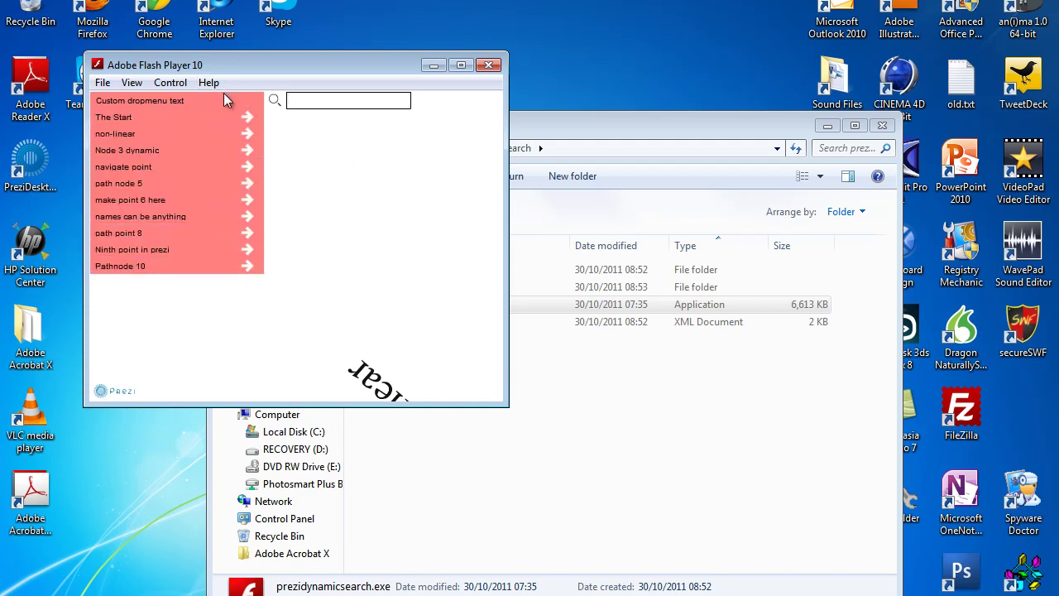
# Close Flash Player and open the Dynamic config Form from slidedynamic.com's PREZI DYNAMIC page.
pyautogui.click(488, 67)
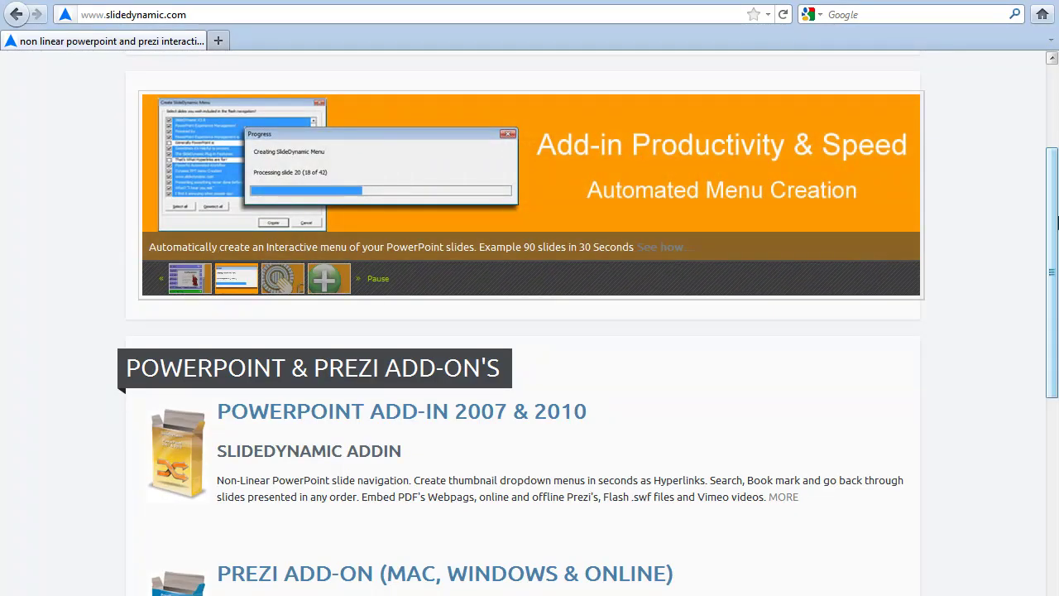
pyautogui.moveTo(1046, 191); pyautogui.dragTo(1050, 75)
pyautogui.click(594, 228)
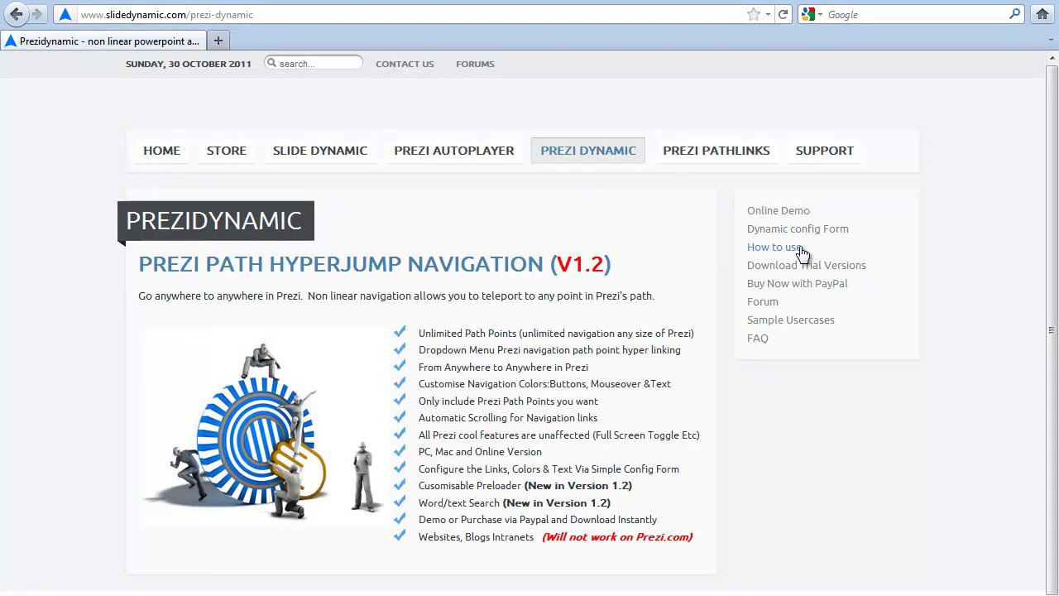
pyautogui.click(798, 233)
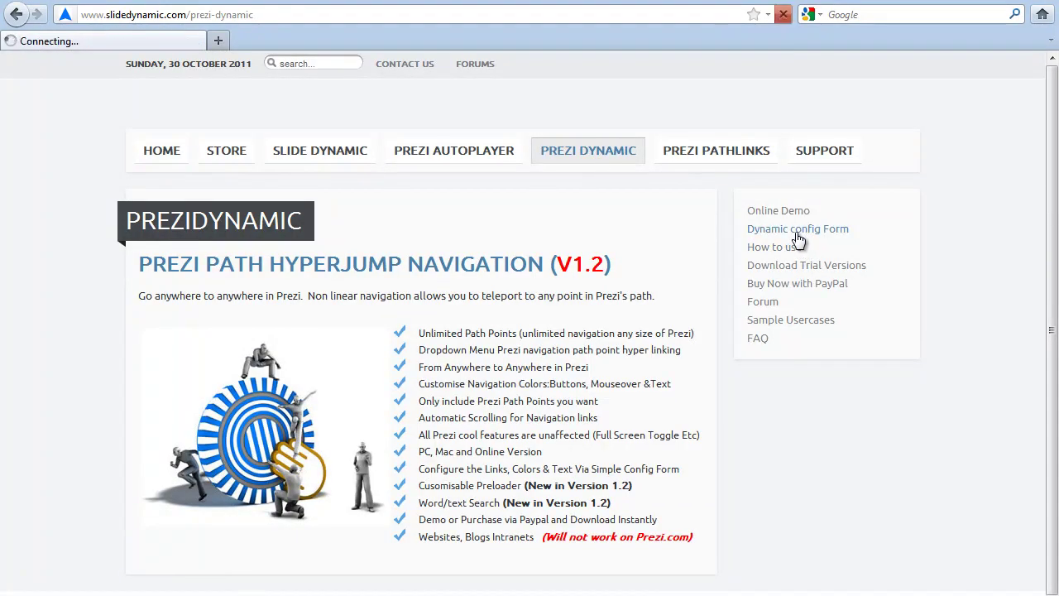
pyautogui.moveTo(1052, 210); pyautogui.dragTo(1054, 304)
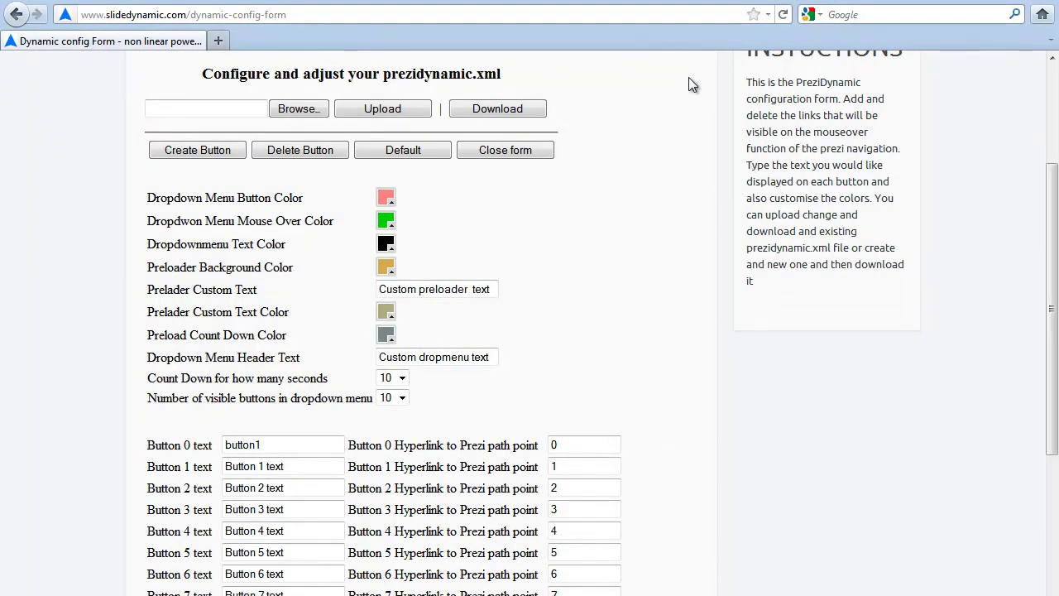
# Upload Documents\prezidynamicv12search\prezidynamic.xml into the config form to load its button texts.
pyautogui.click(370, 113)
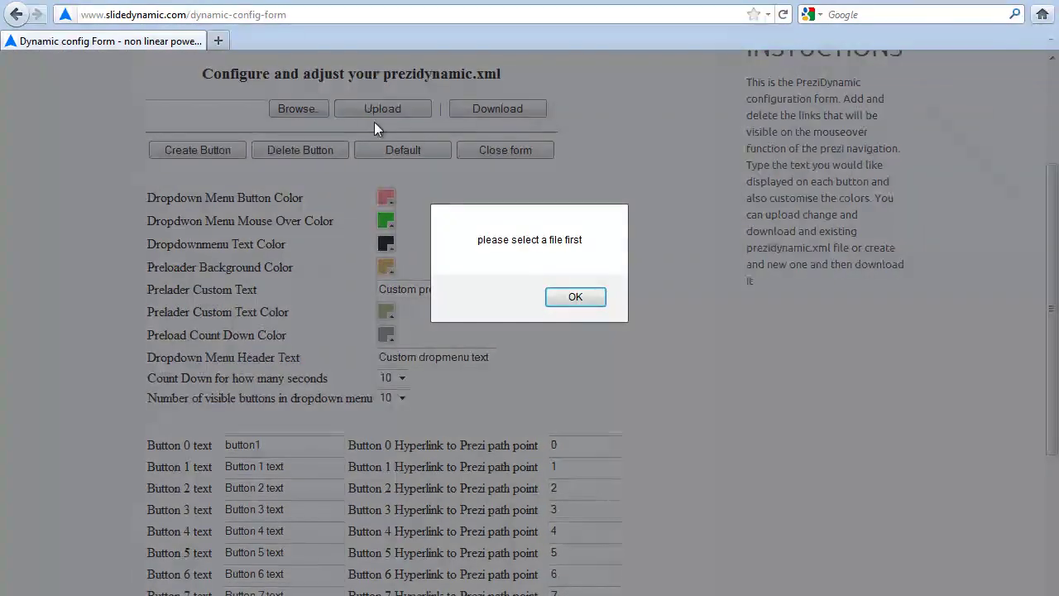
pyautogui.click(494, 295)
pyautogui.click(297, 108)
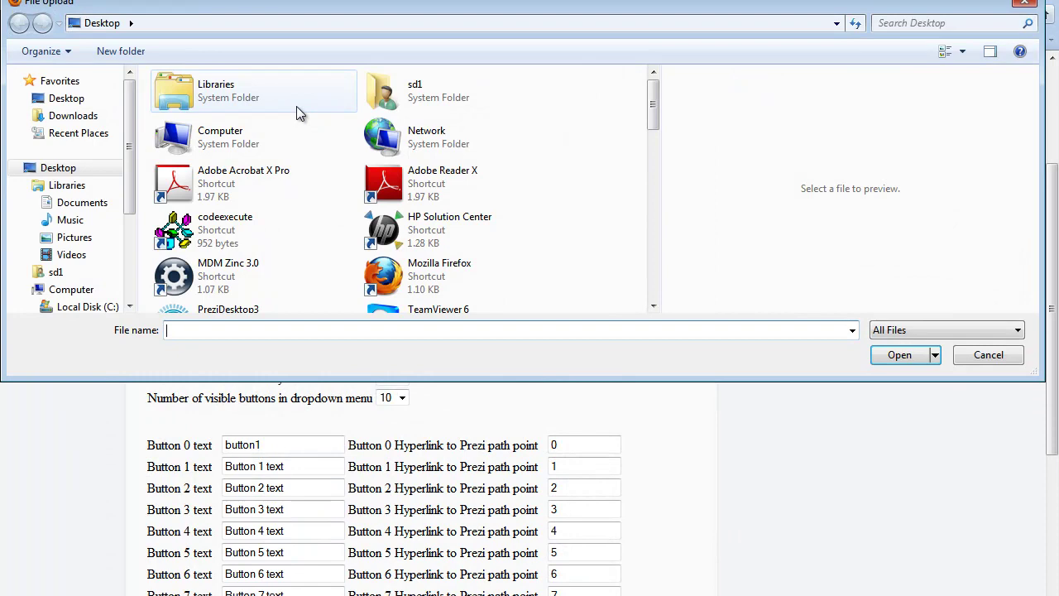
pyautogui.doubleClick(173, 114)
pyautogui.doubleClick(178, 131)
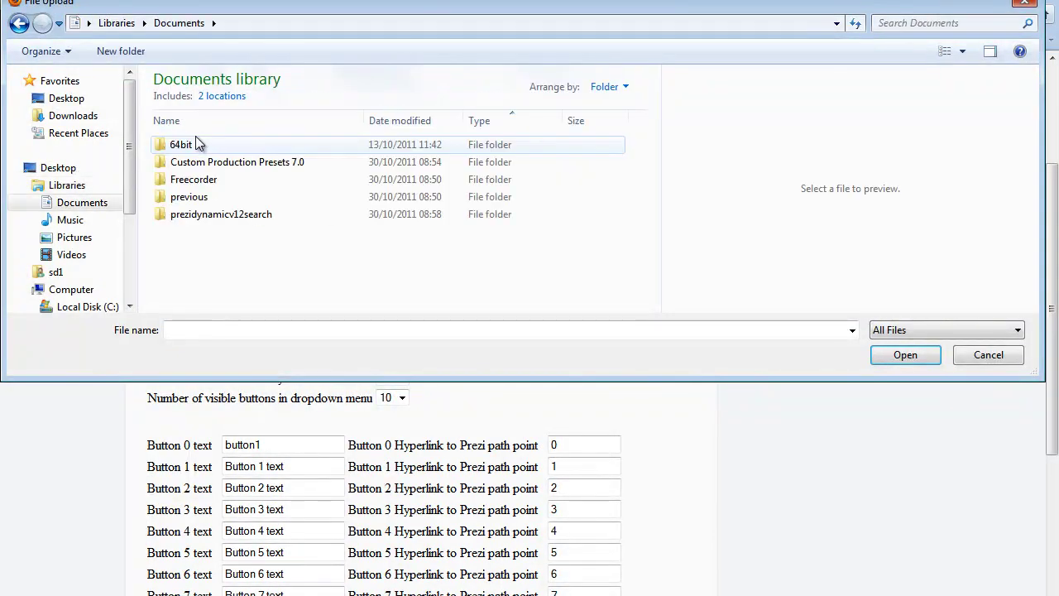
pyautogui.doubleClick(214, 214)
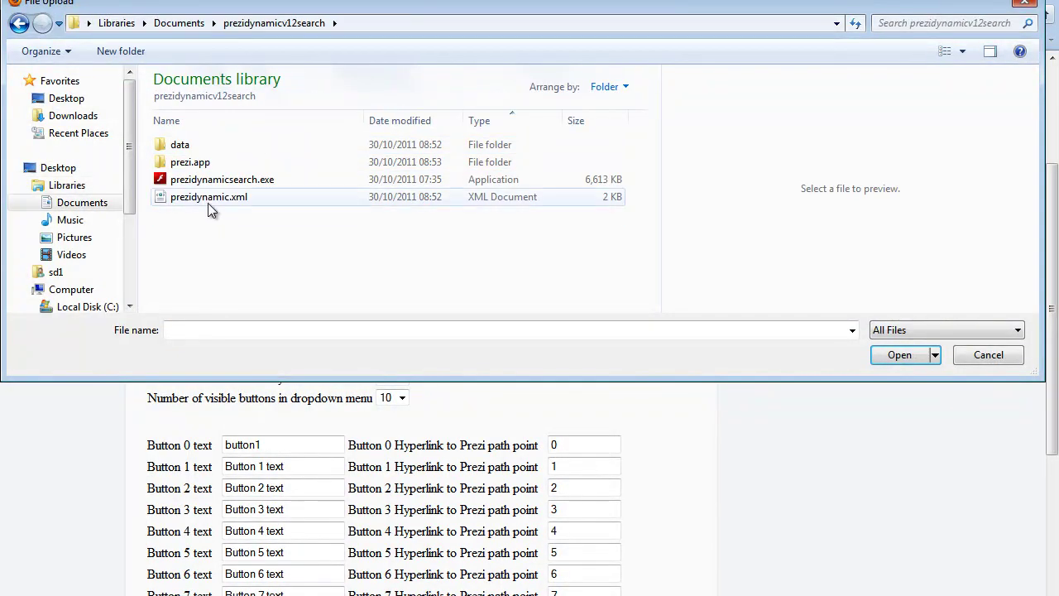
pyautogui.doubleClick(208, 202)
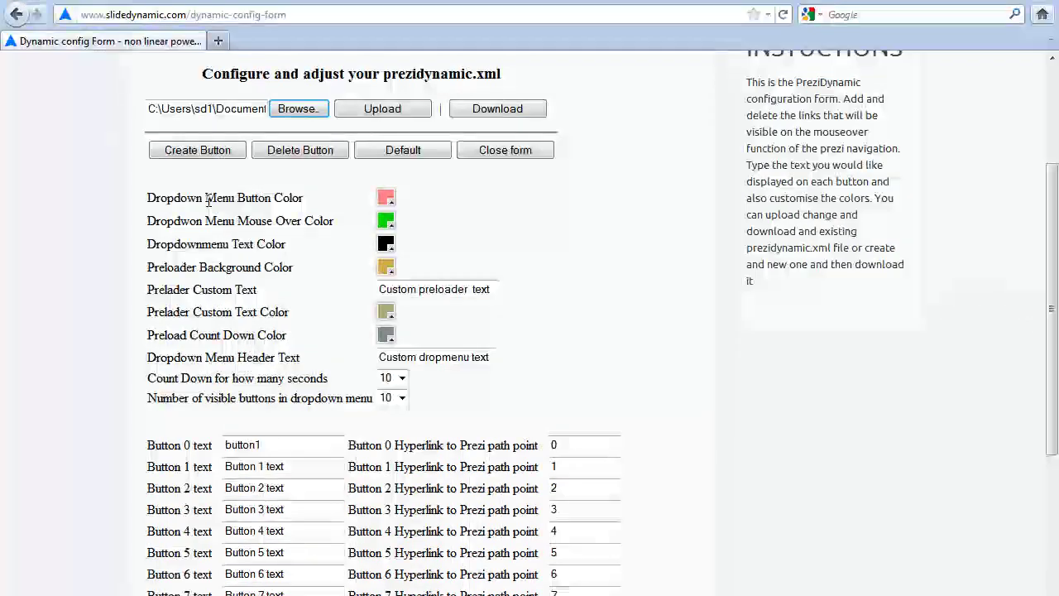
pyautogui.click(382, 115)
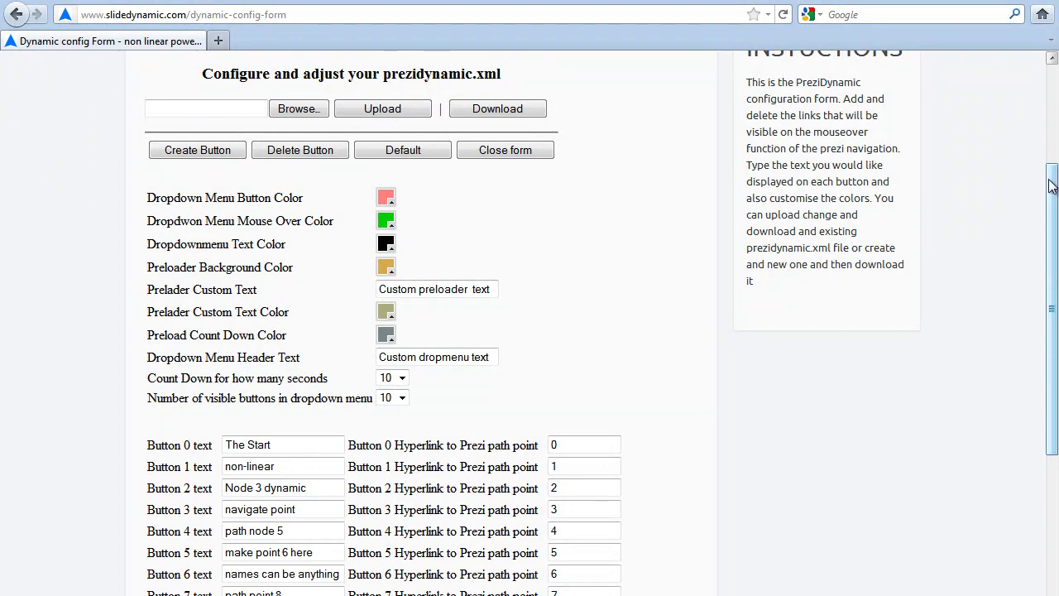
# Set the dropdown buttons to dark blue, mouse-over to orange, and menu text to white.
pyautogui.moveTo(1053, 192); pyautogui.dragTo(1053, 215)
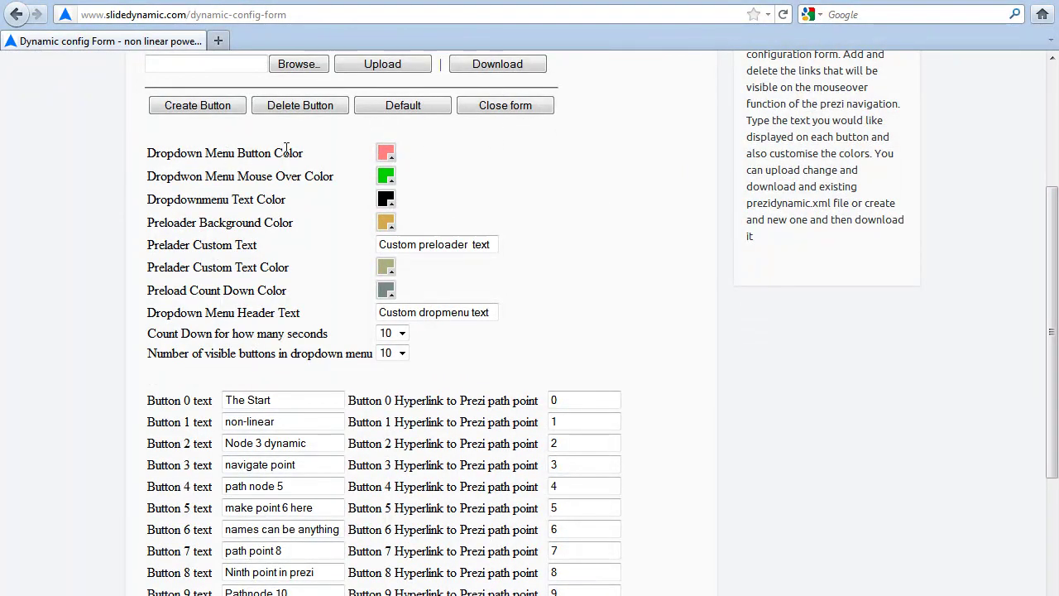
pyautogui.click(385, 150)
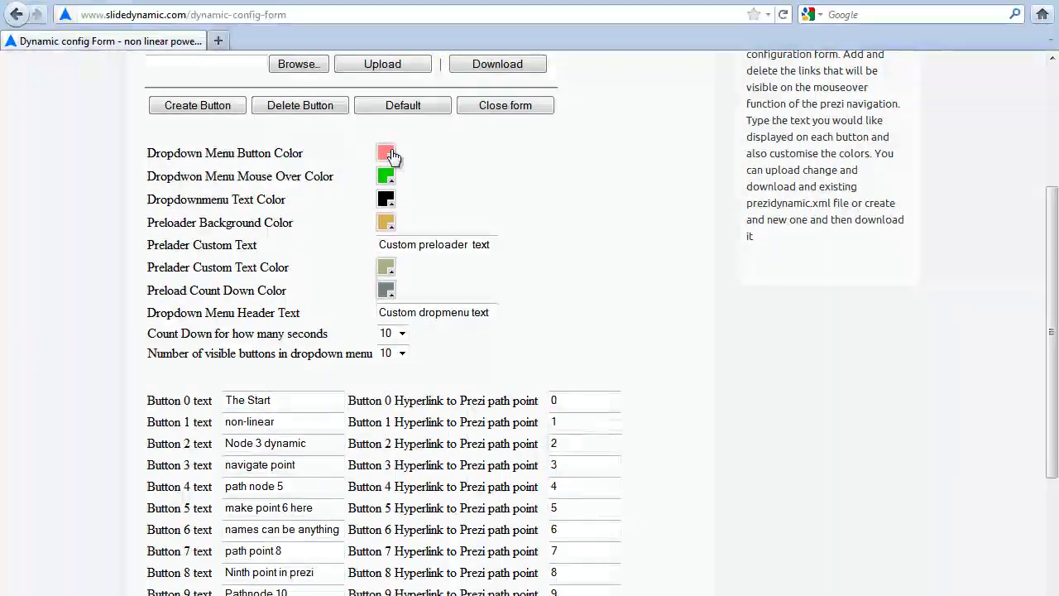
pyautogui.click(608, 230)
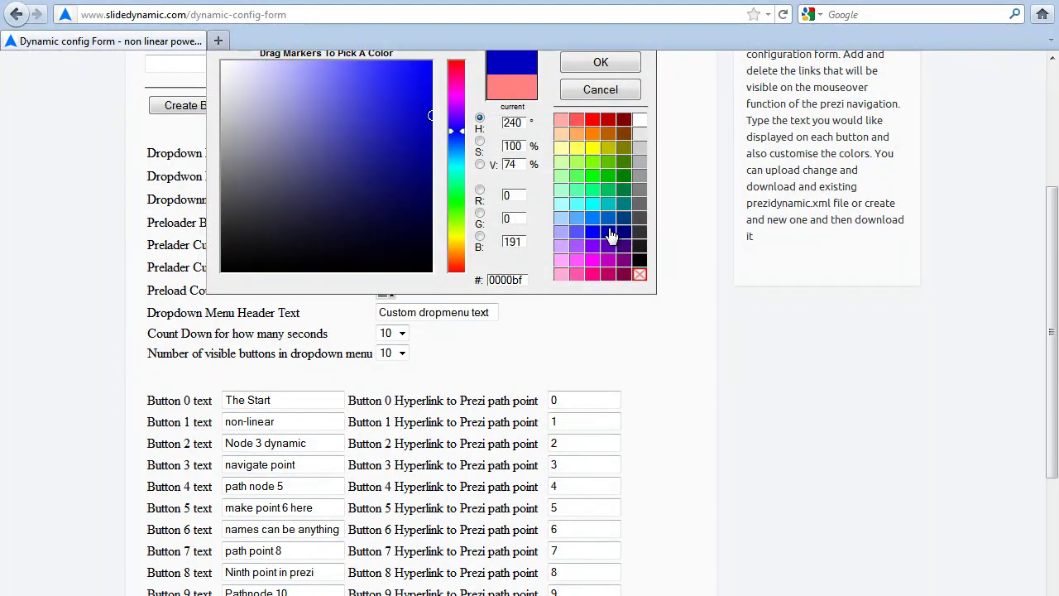
pyautogui.click(594, 65)
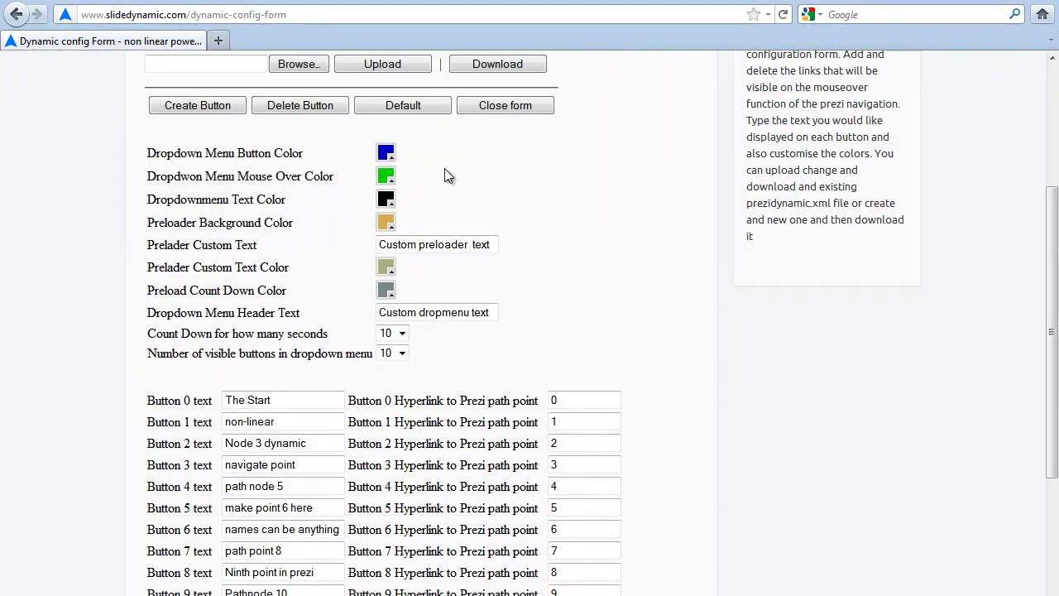
pyautogui.click(386, 177)
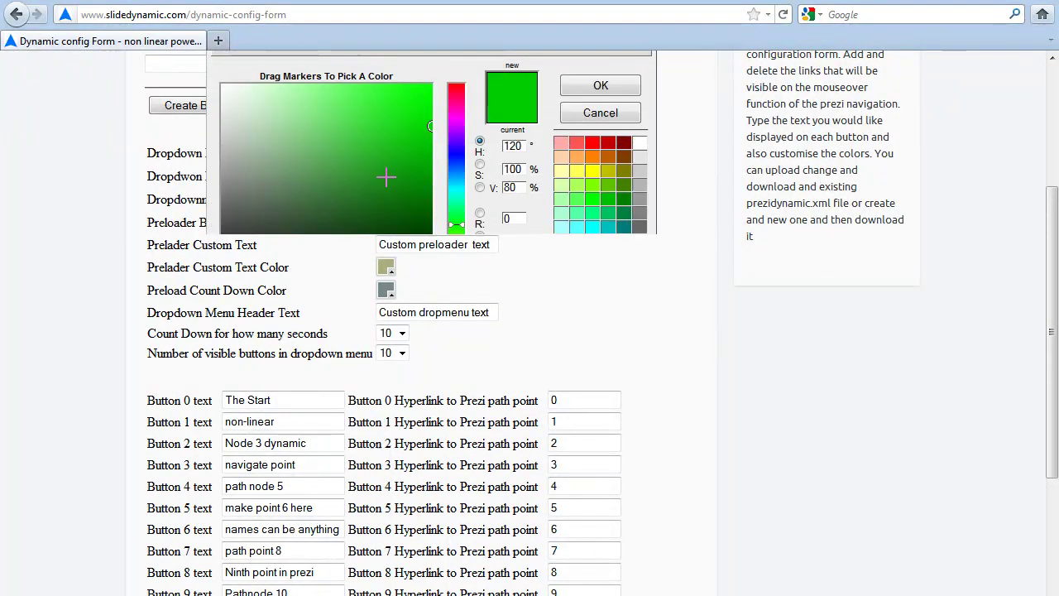
pyautogui.click(592, 156)
pyautogui.click(585, 85)
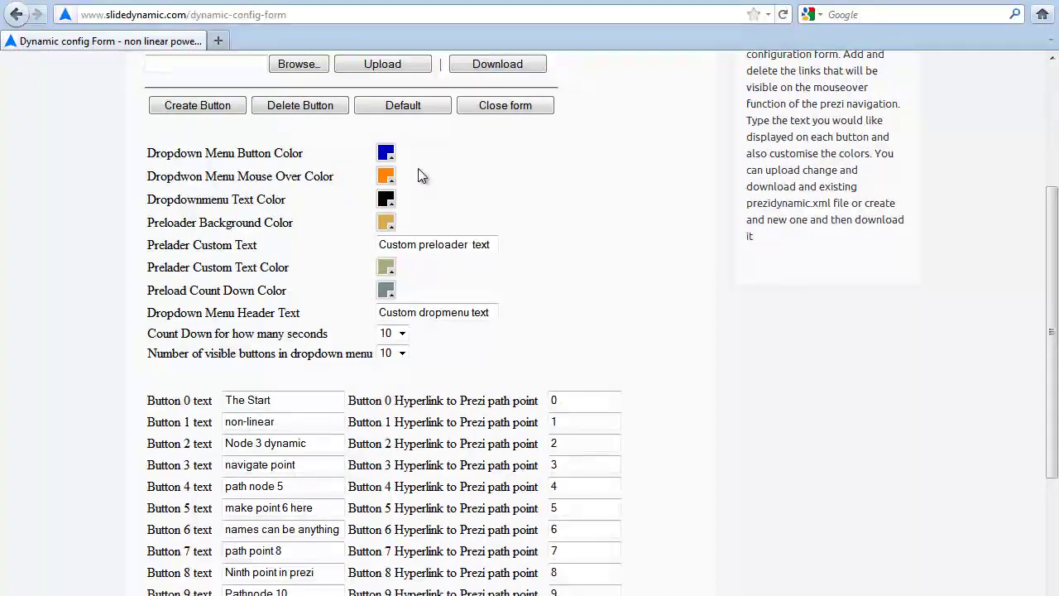
pyautogui.click(386, 203)
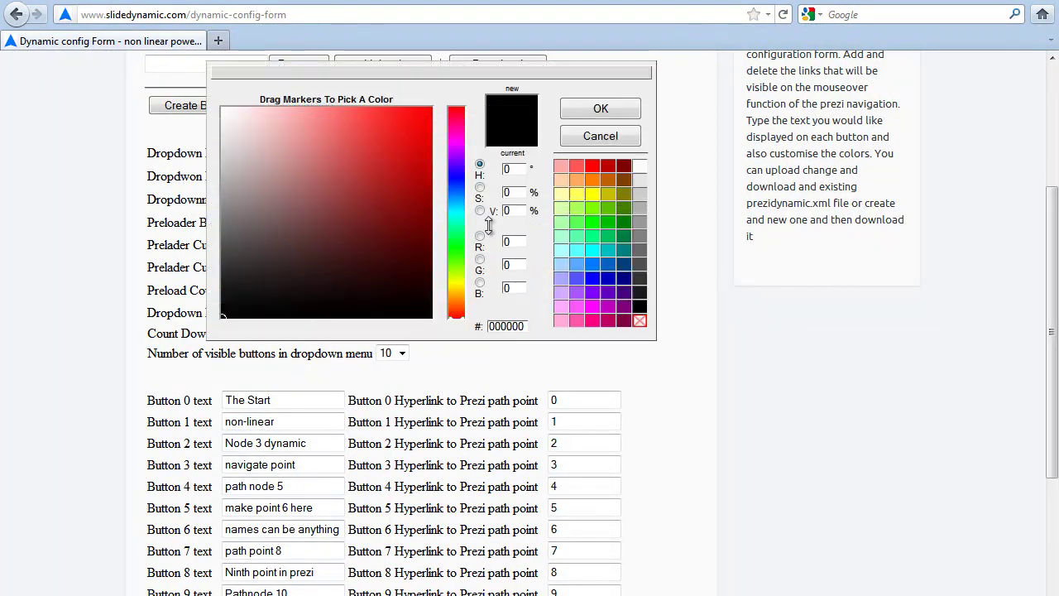
pyautogui.click(640, 168)
pyautogui.click(612, 116)
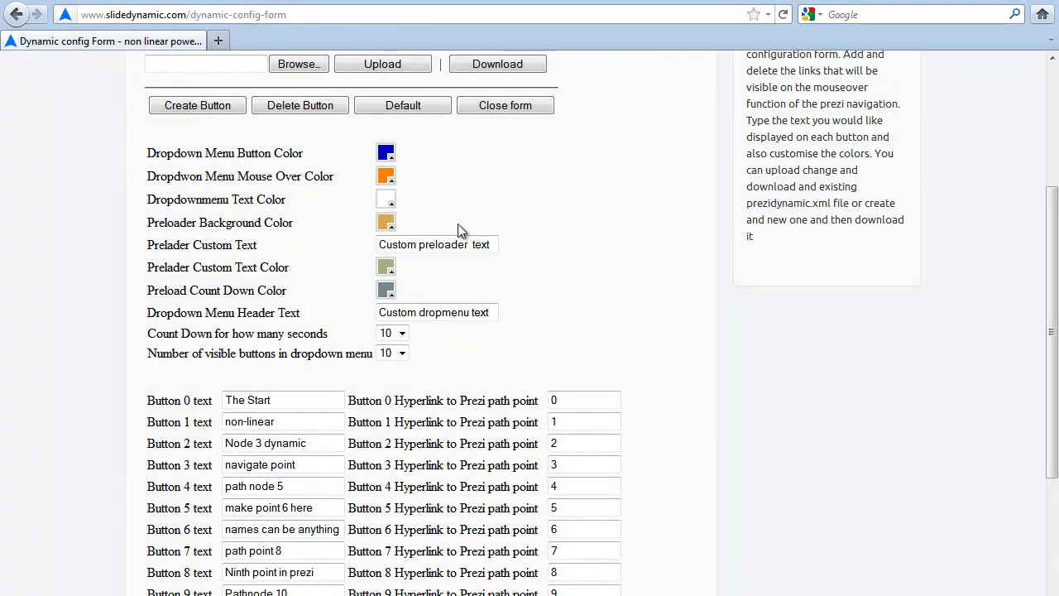
# Change the preloader text to 'Hello World' in white, with a black countdown.
pyautogui.moveTo(438, 242); pyautogui.dragTo(291, 222)
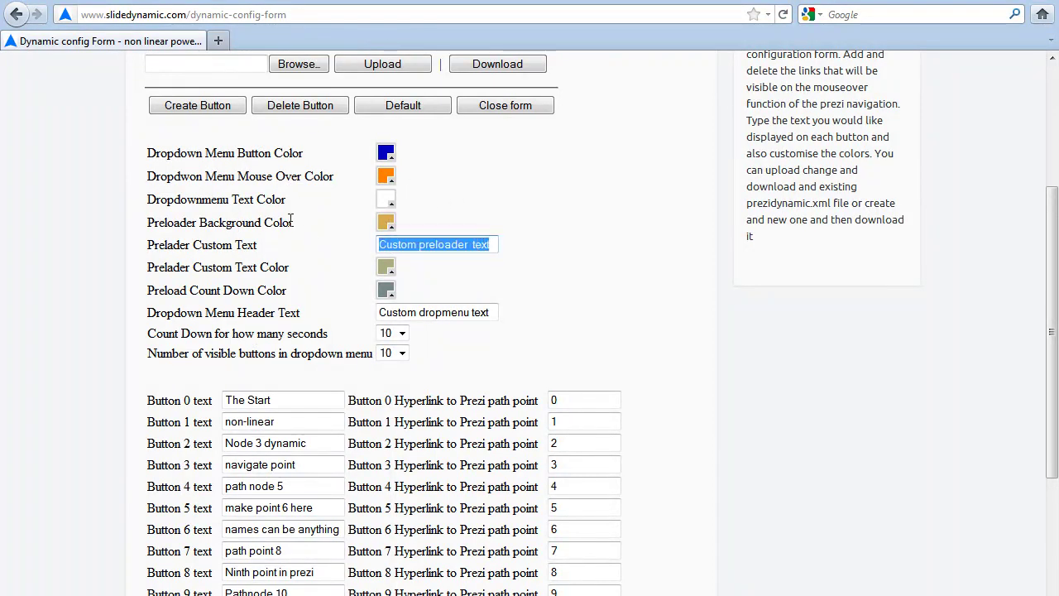
pyautogui.write('Hello World')
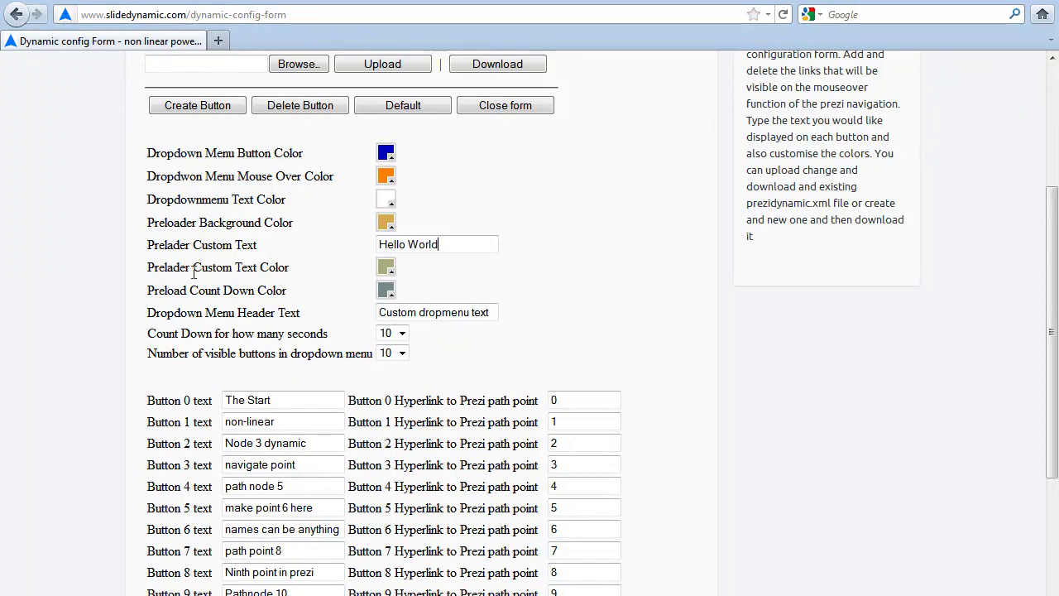
pyautogui.click(386, 268)
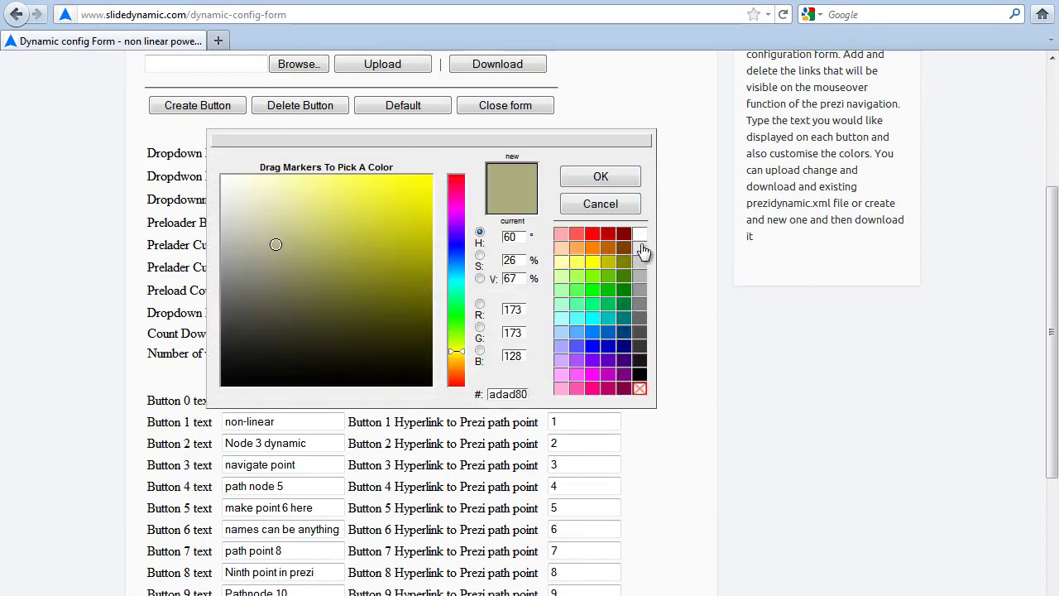
pyautogui.click(641, 237)
pyautogui.click(615, 180)
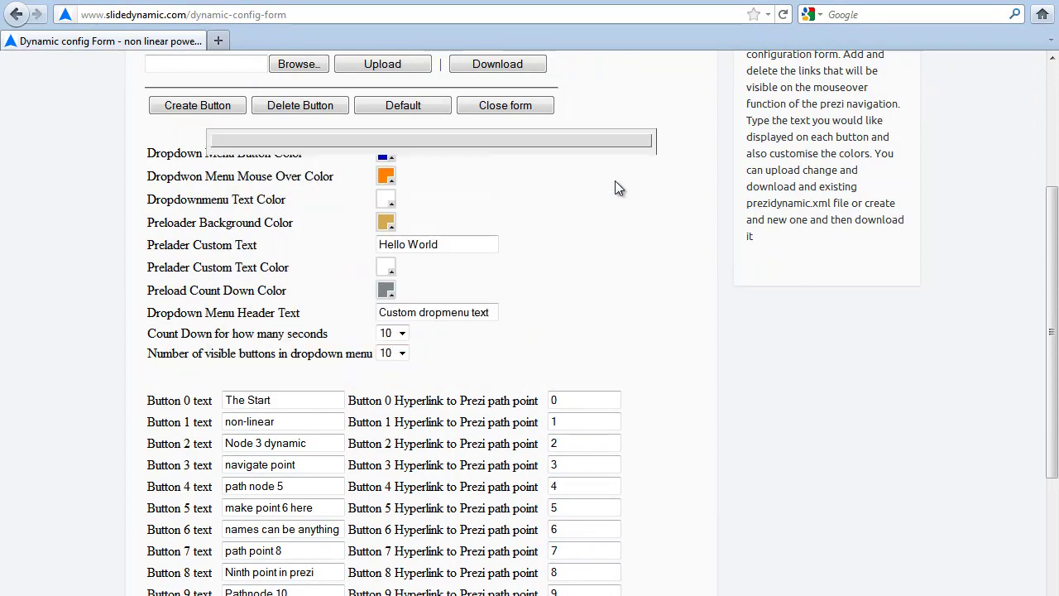
pyautogui.click(395, 288)
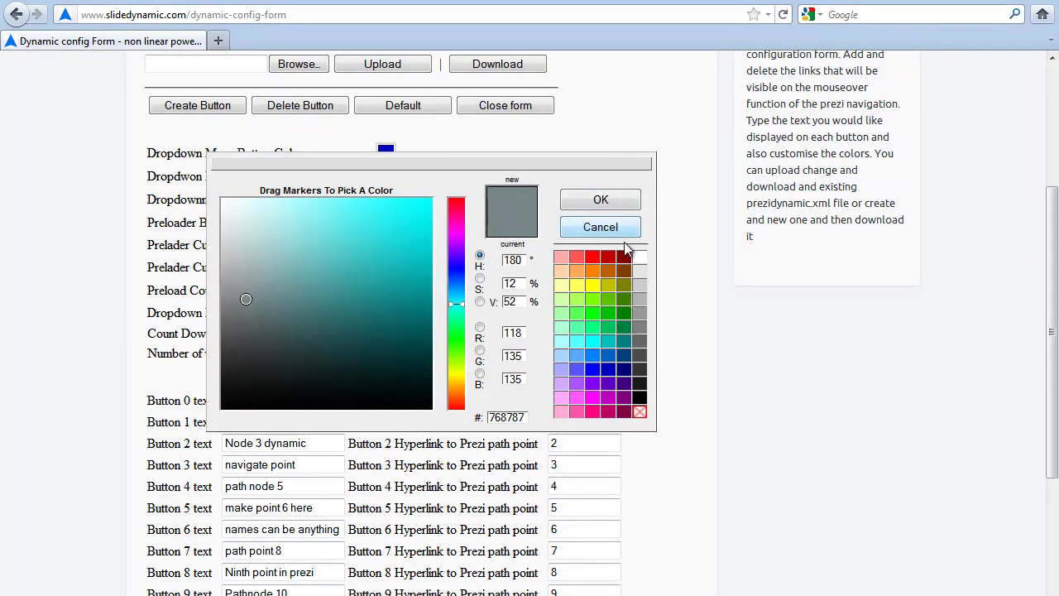
pyautogui.click(639, 397)
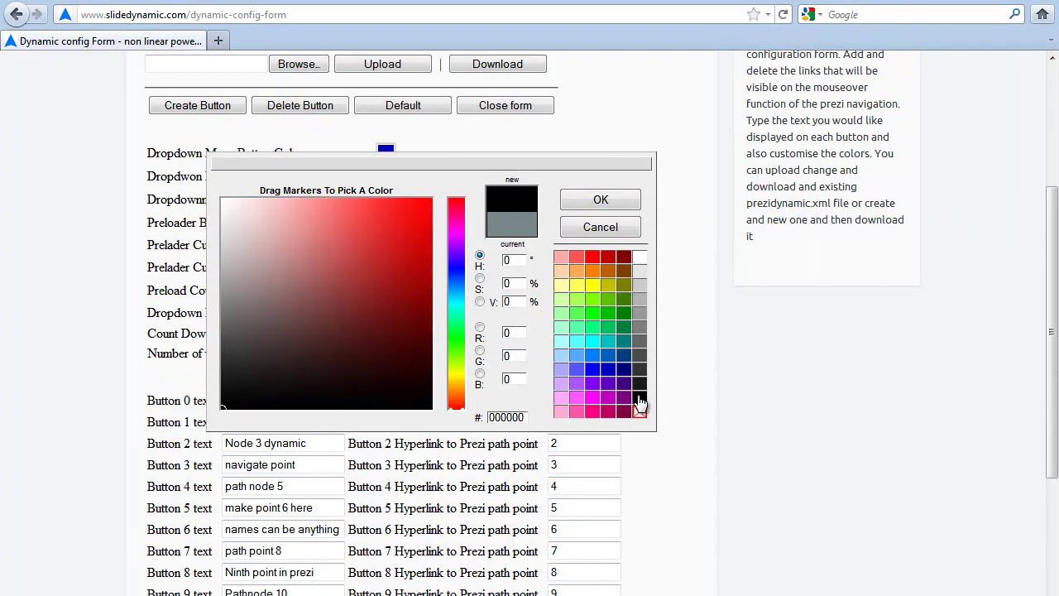
pyautogui.click(598, 211)
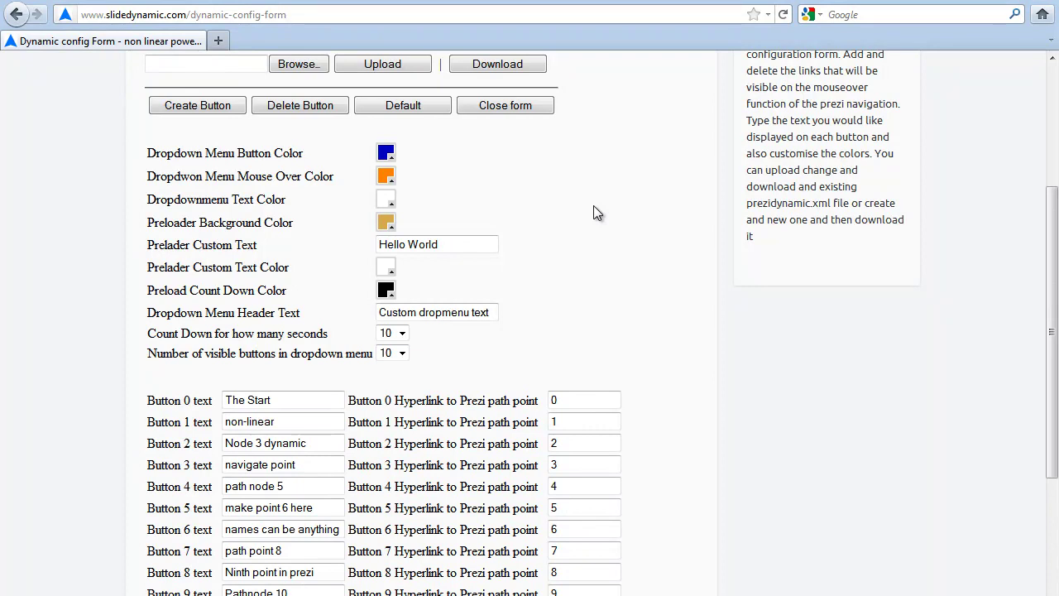
# Set menu header text 'My New text here', a 5-second countdown and 15 visible buttons.
pyautogui.moveTo(491, 313); pyautogui.dragTo(361, 309)
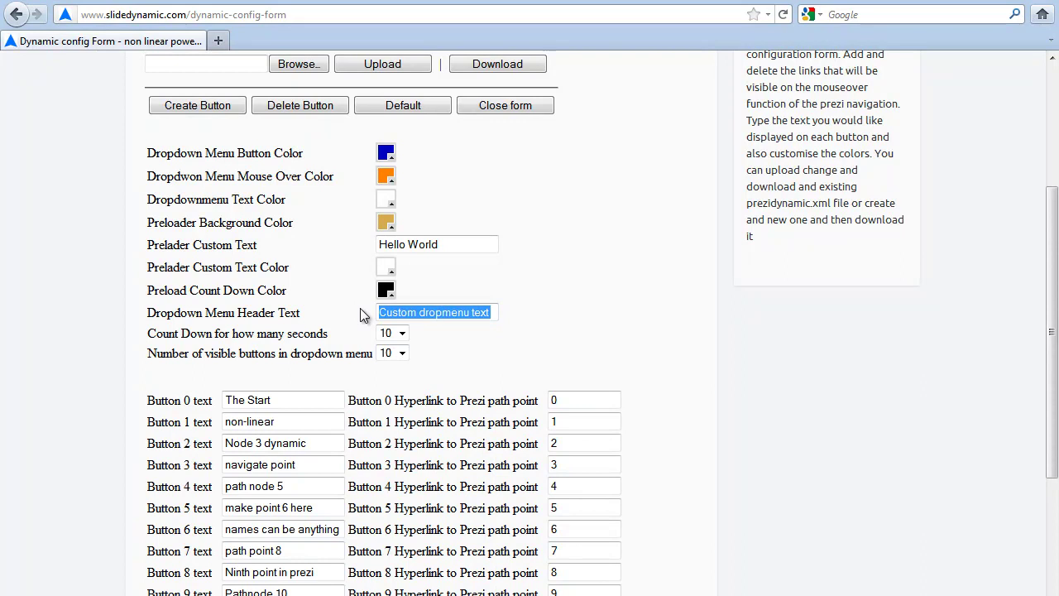
pyautogui.write('My ')
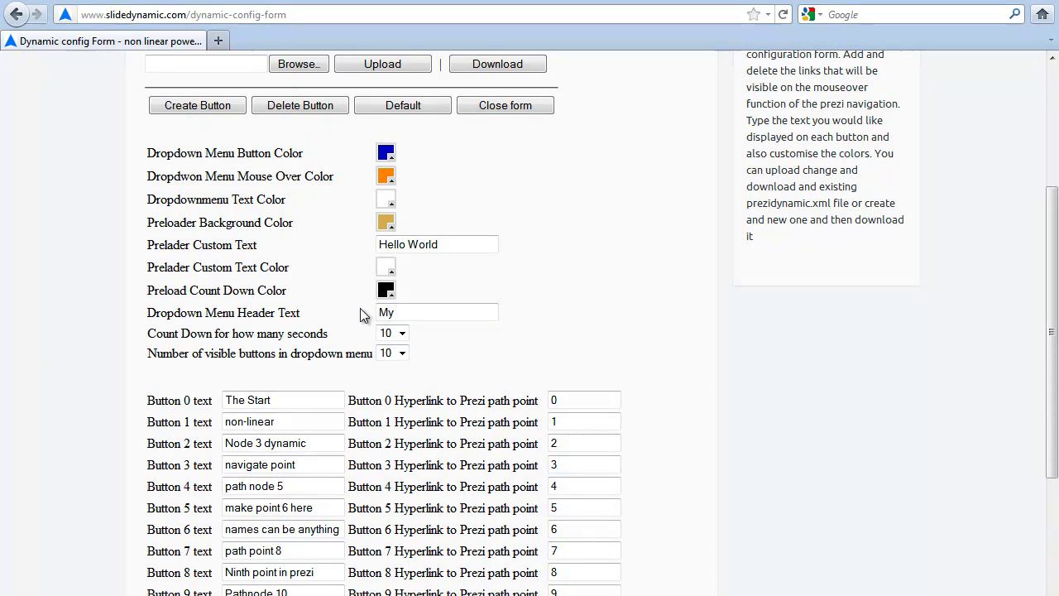
pyautogui.write('New text here')
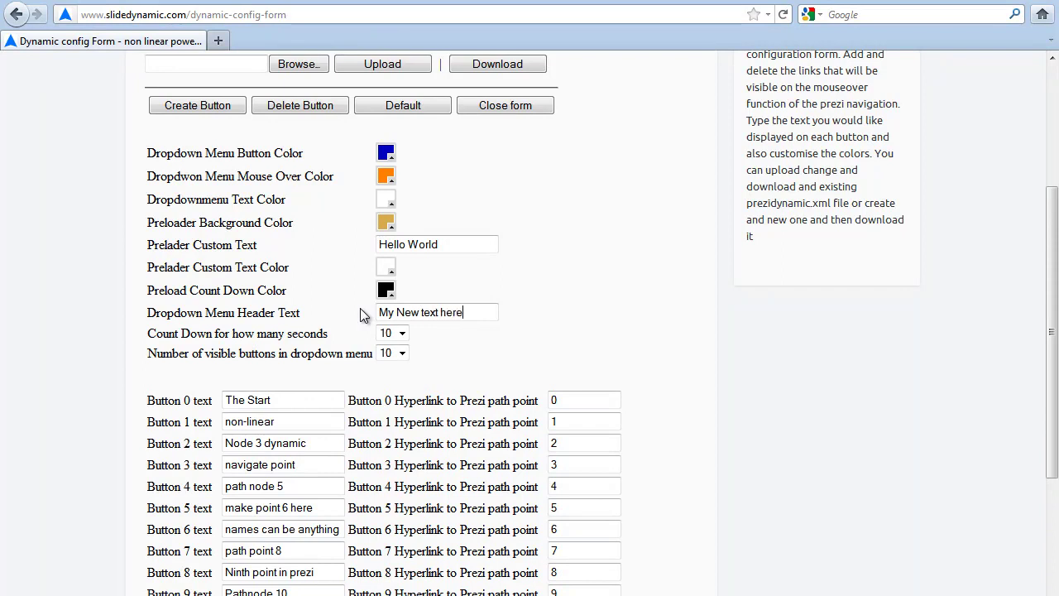
pyautogui.click(406, 339)
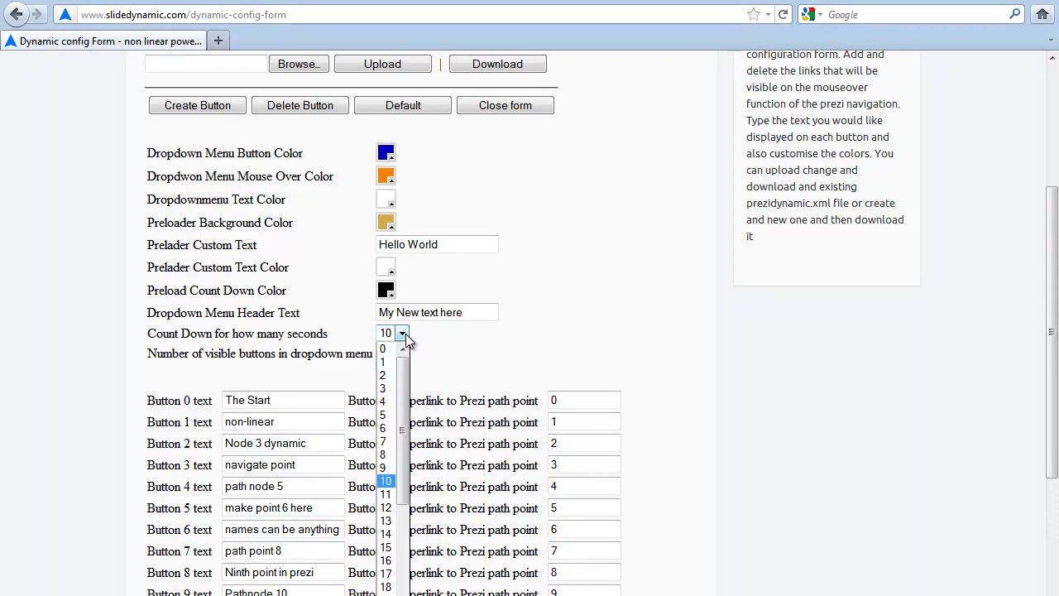
pyautogui.click(390, 408)
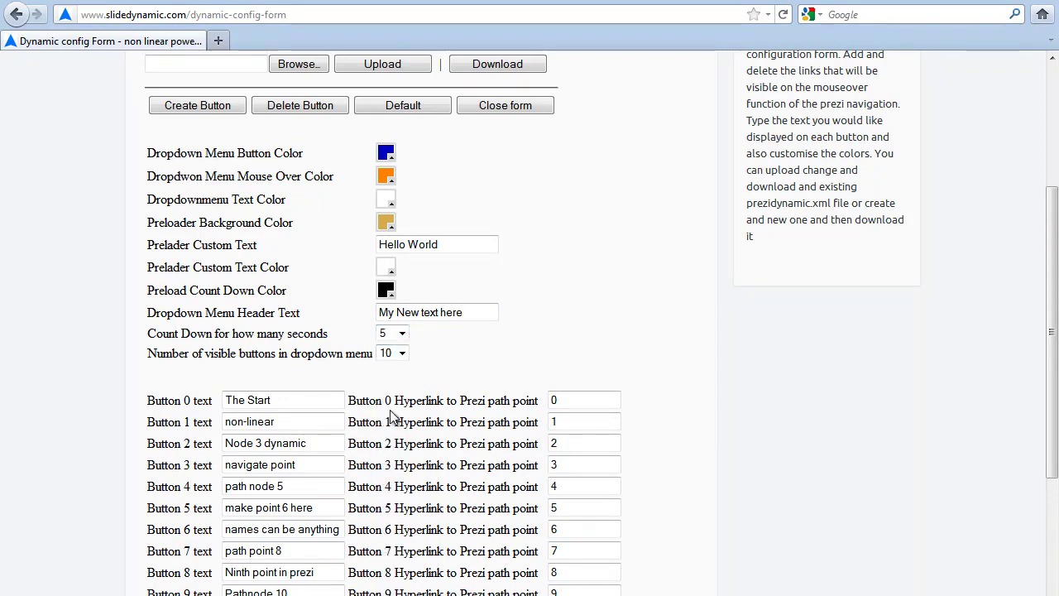
pyautogui.click(405, 353)
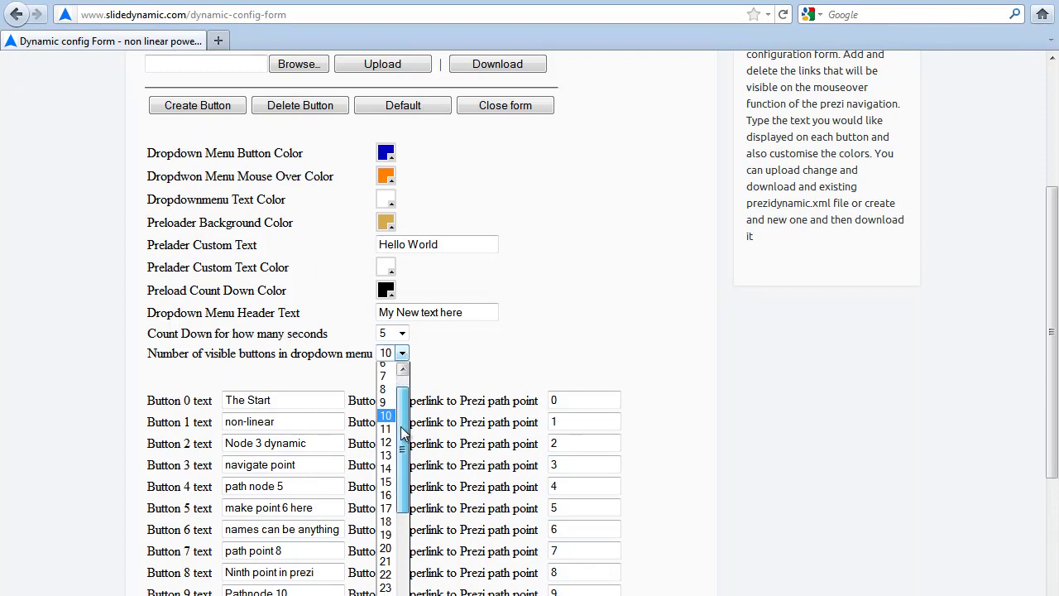
pyautogui.click(387, 481)
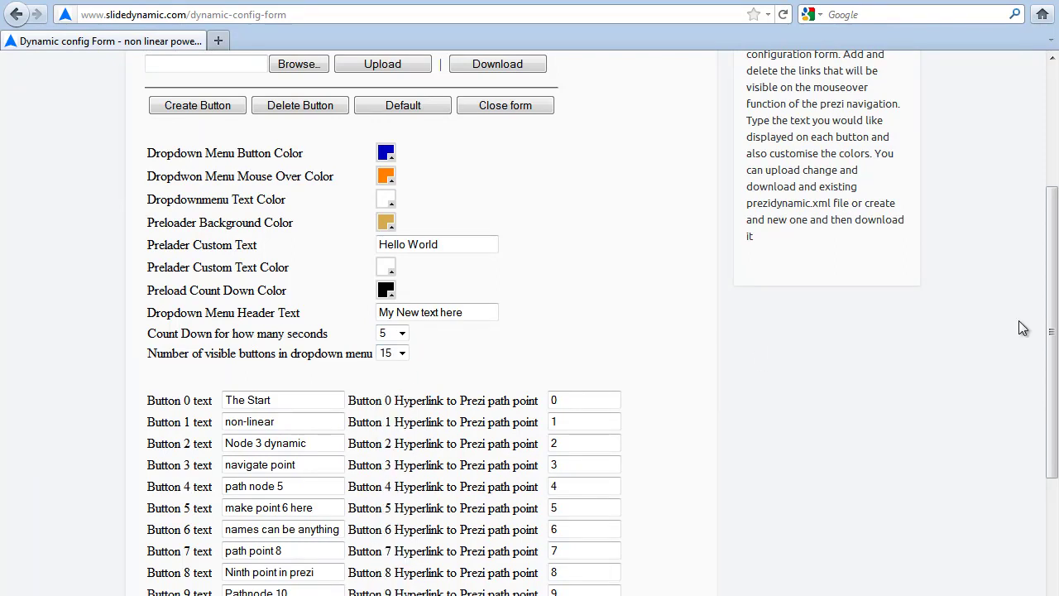
# Replace 'names' with 'boo' in the Button 6 text field, then return to the form's top.
pyautogui.scroll(-2, 1049, 331)
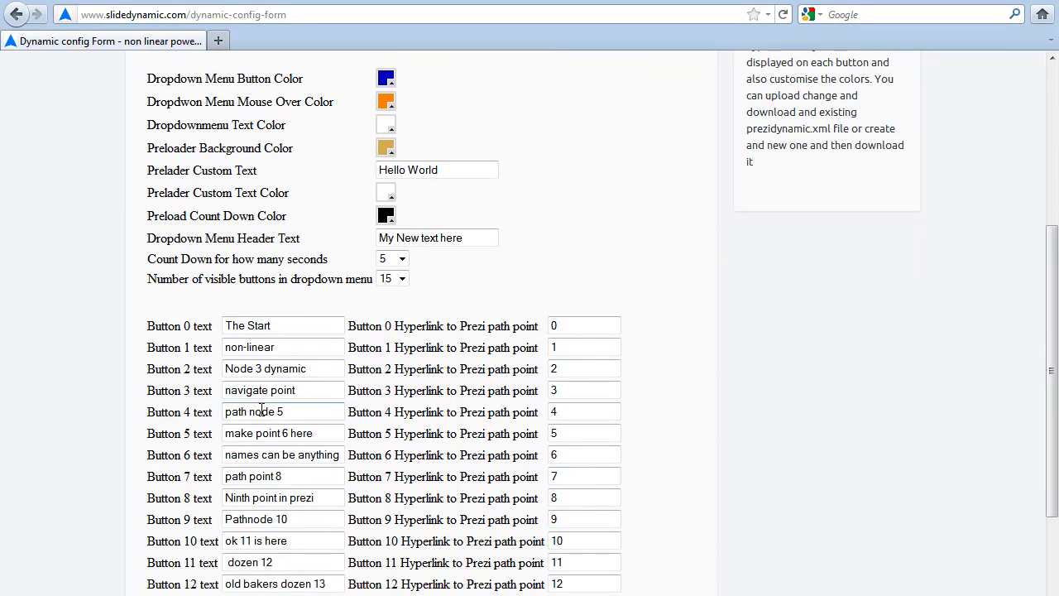
pyautogui.moveTo(259, 455); pyautogui.dragTo(239, 455)
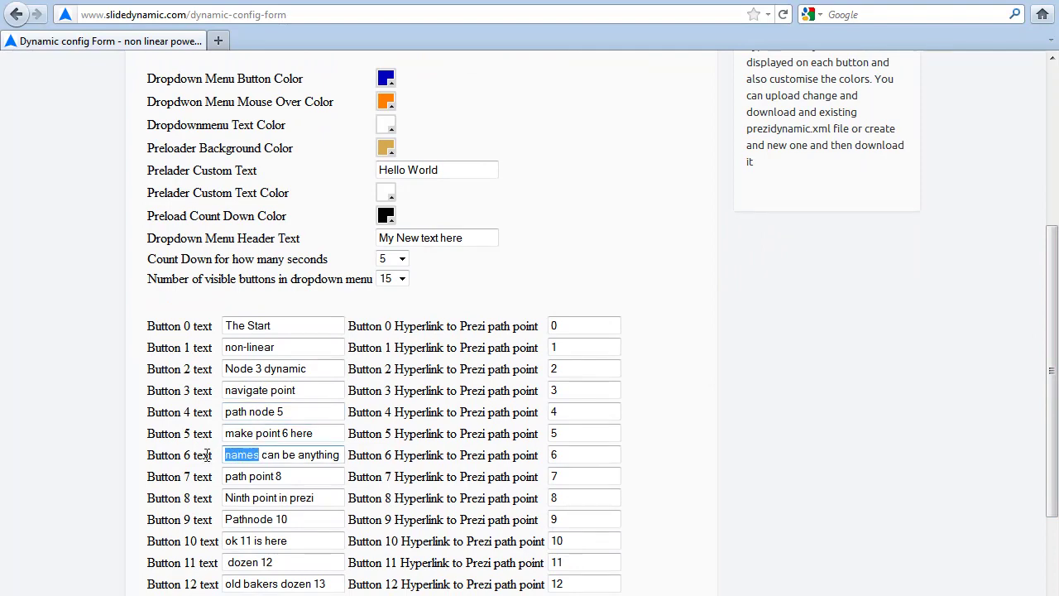
pyautogui.write('boo')
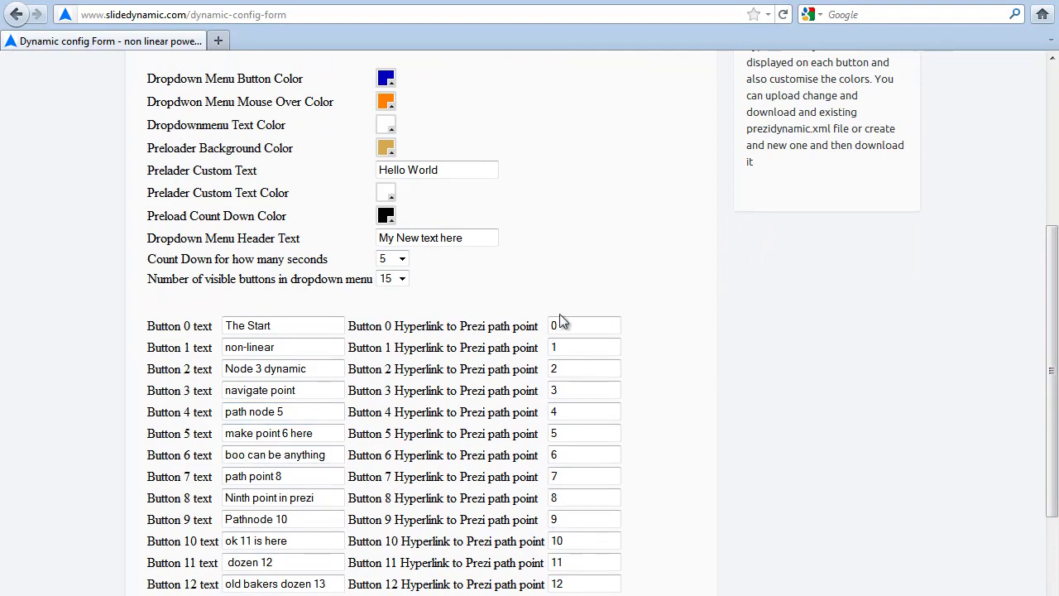
pyautogui.moveTo(1052, 306); pyautogui.dragTo(1053, 184)
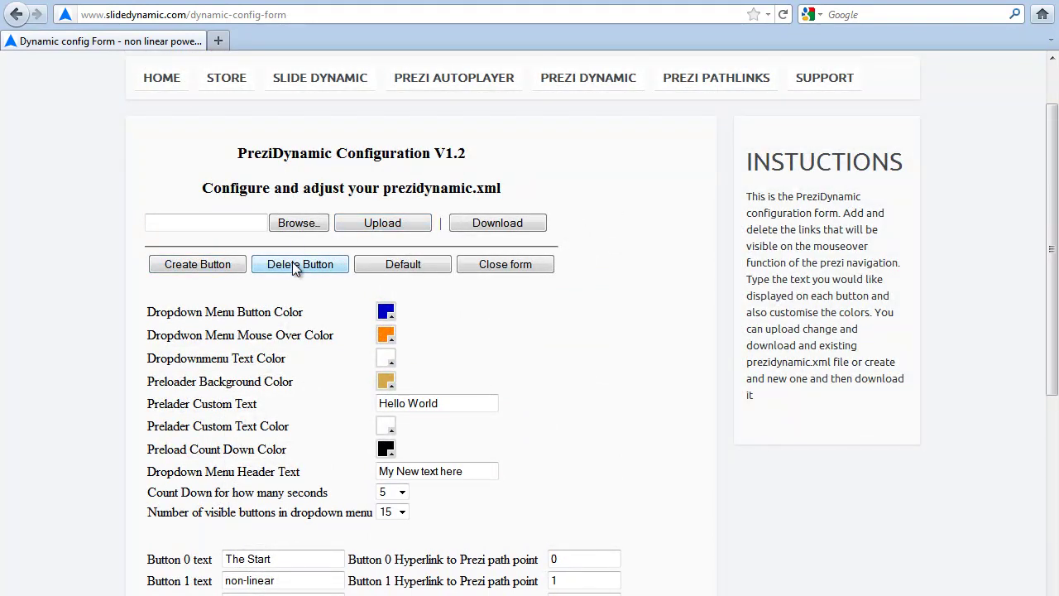
pyautogui.scroll(-5, 589, 232)
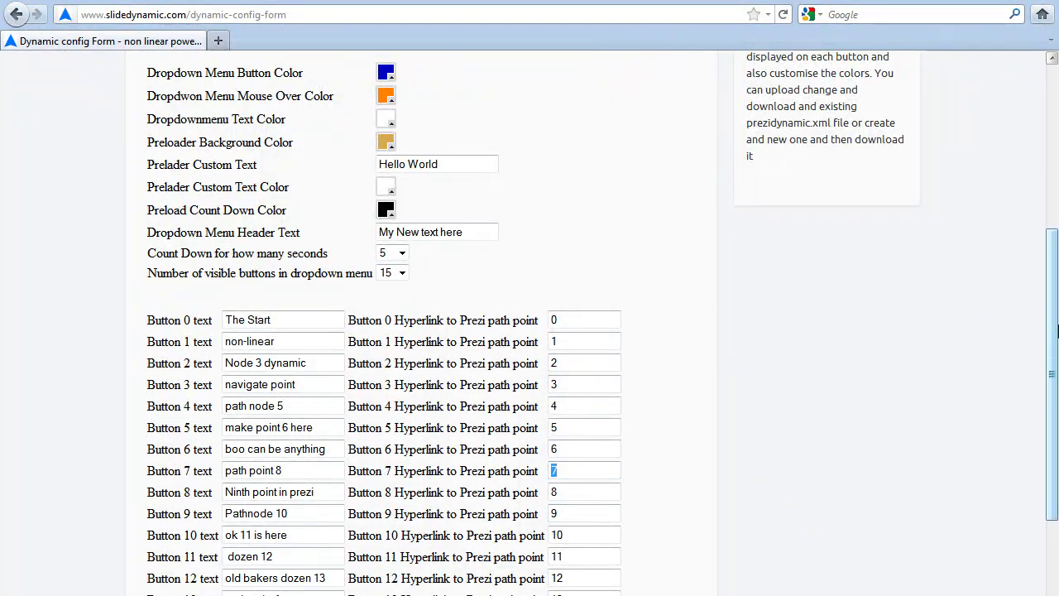
pyautogui.moveTo(1051, 331); pyautogui.dragTo(1051, 152)
# Download the configured prezidynamic.xml and open its containing folder.
pyautogui.click(507, 298)
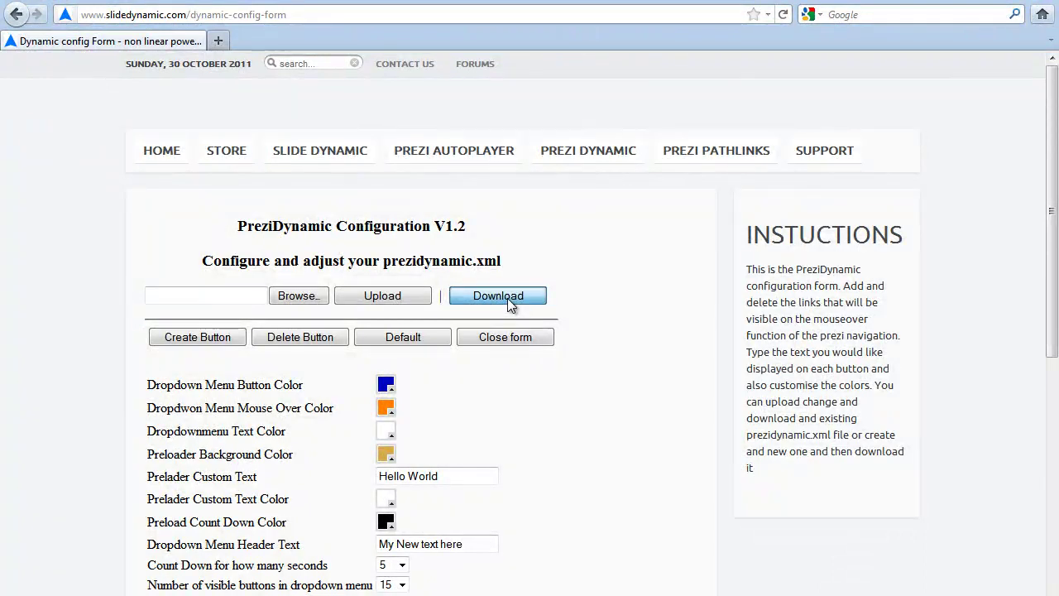
pyautogui.click(264, 200)
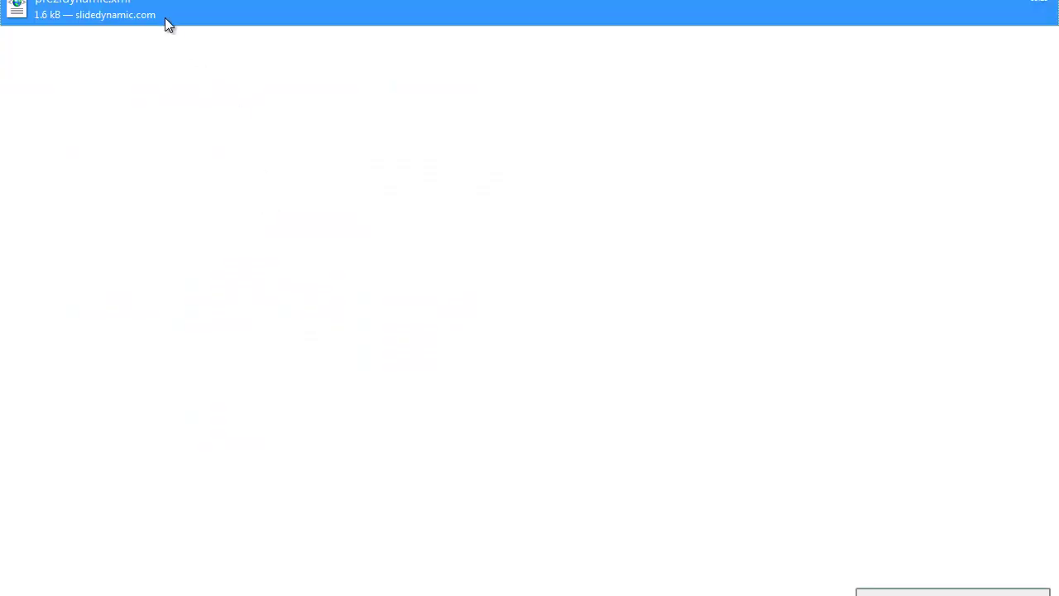
pyautogui.rightClick(168, 18)
pyautogui.click(188, 48)
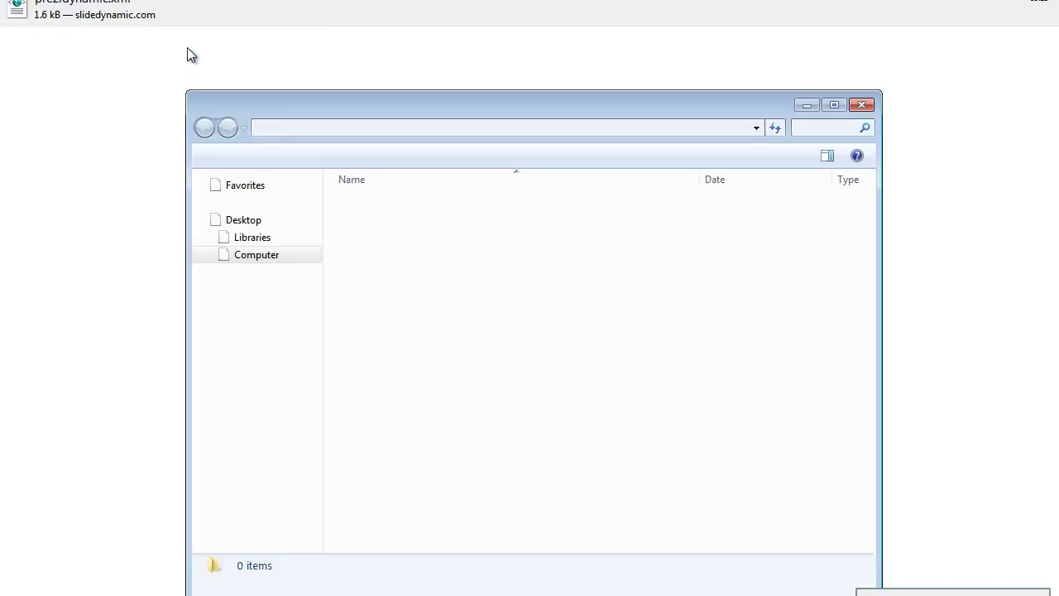
# Move prezidynamic.xml into Documents\prezidynamicv12search, replacing the old copy.
pyautogui.rightClick(362, 222)
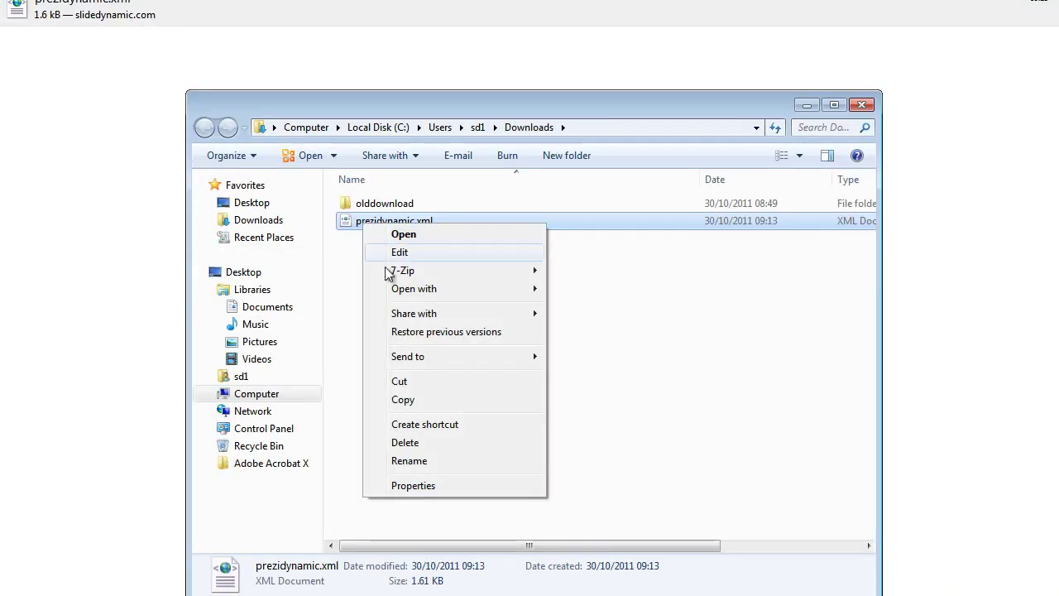
pyautogui.click(417, 383)
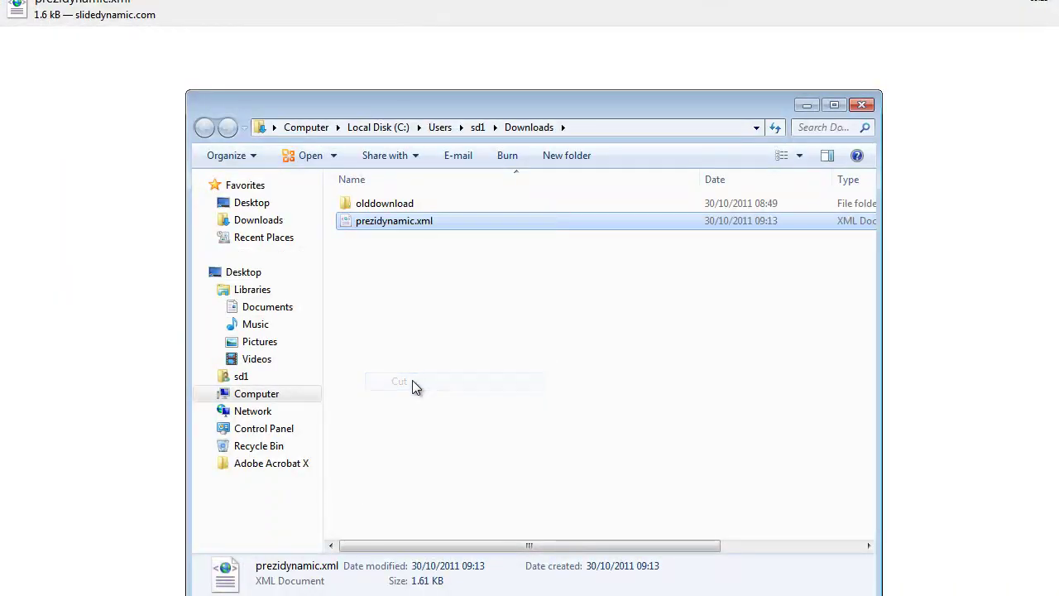
pyautogui.click(294, 318)
pyautogui.doubleClick(387, 319)
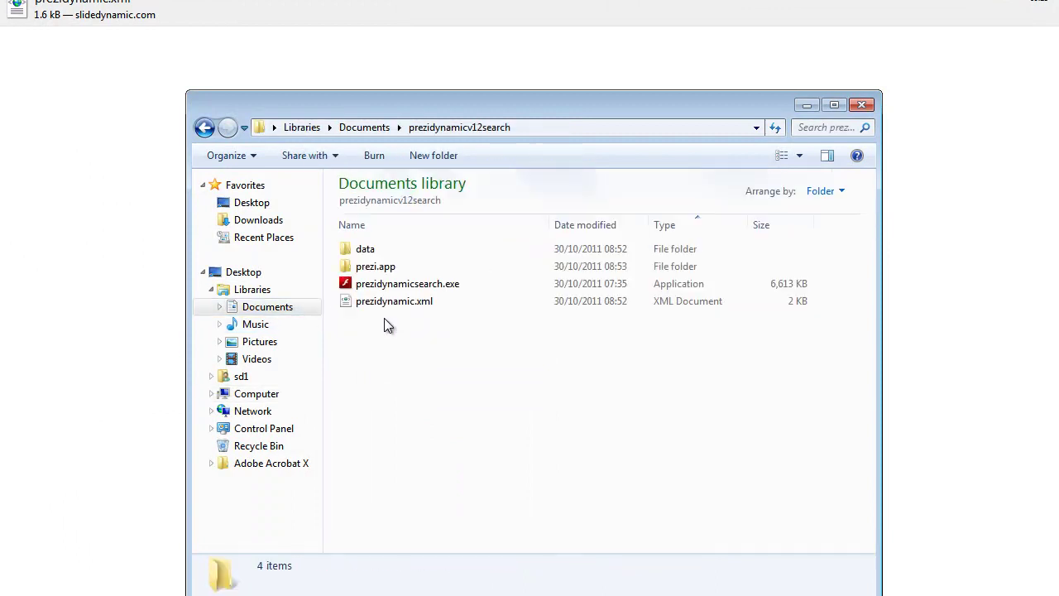
pyautogui.rightClick(433, 418)
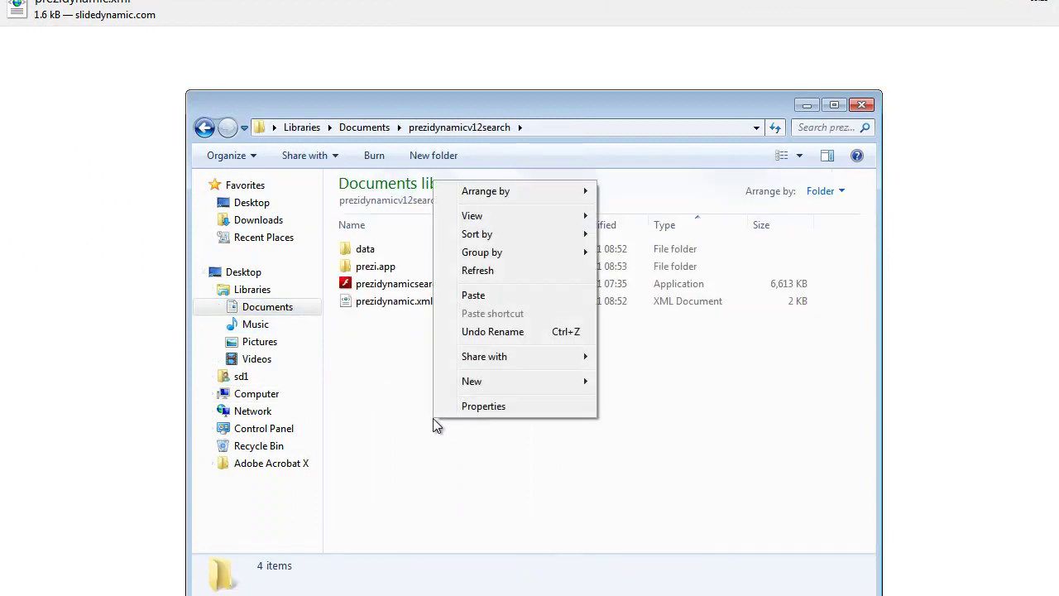
pyautogui.click(472, 295)
pyautogui.click(406, 229)
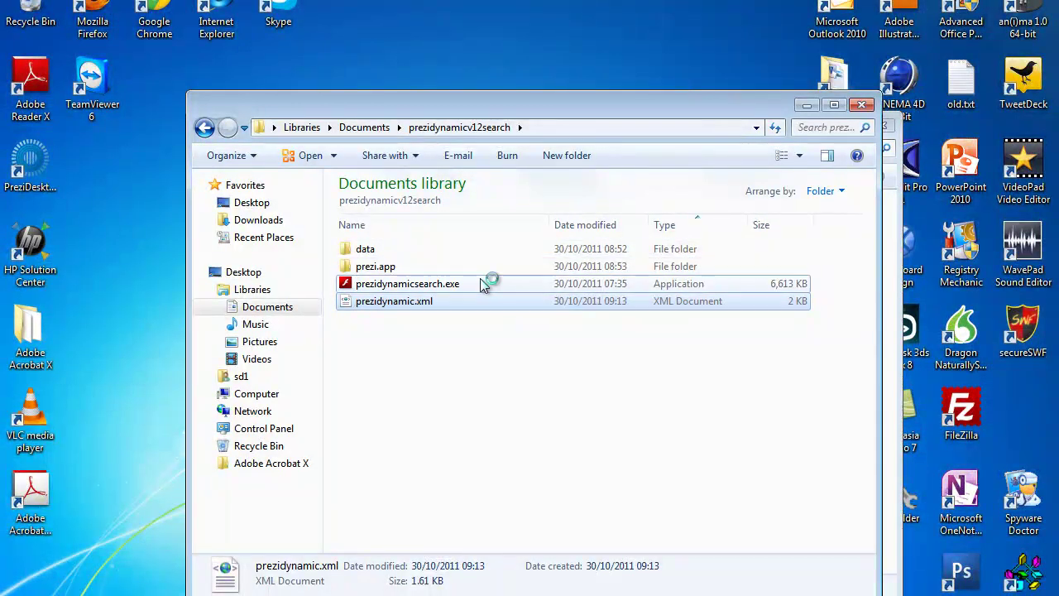
pyautogui.doubleClick(485, 283)
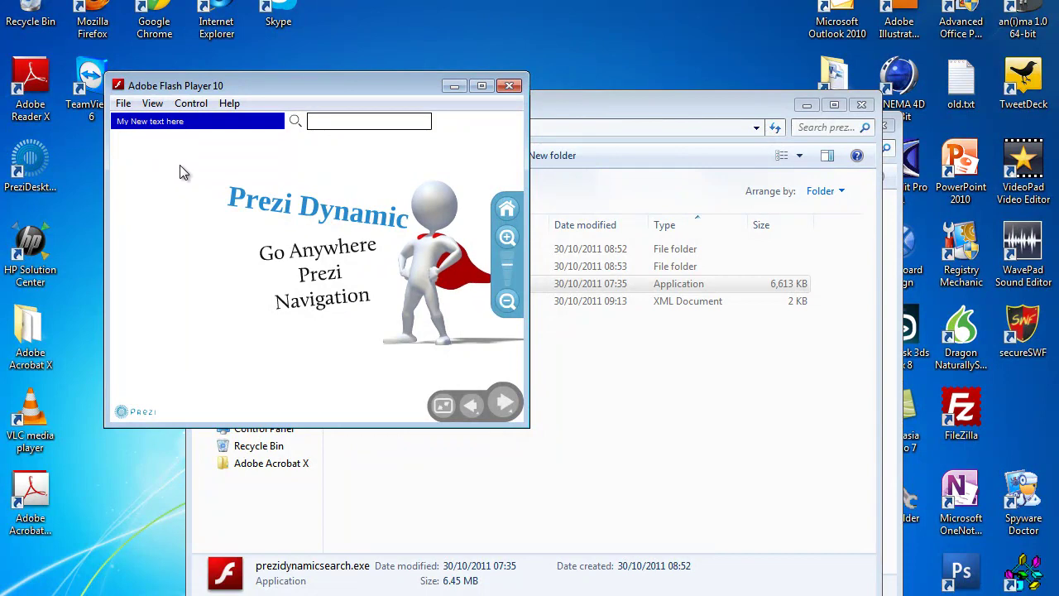
pyautogui.moveTo(173, 122)
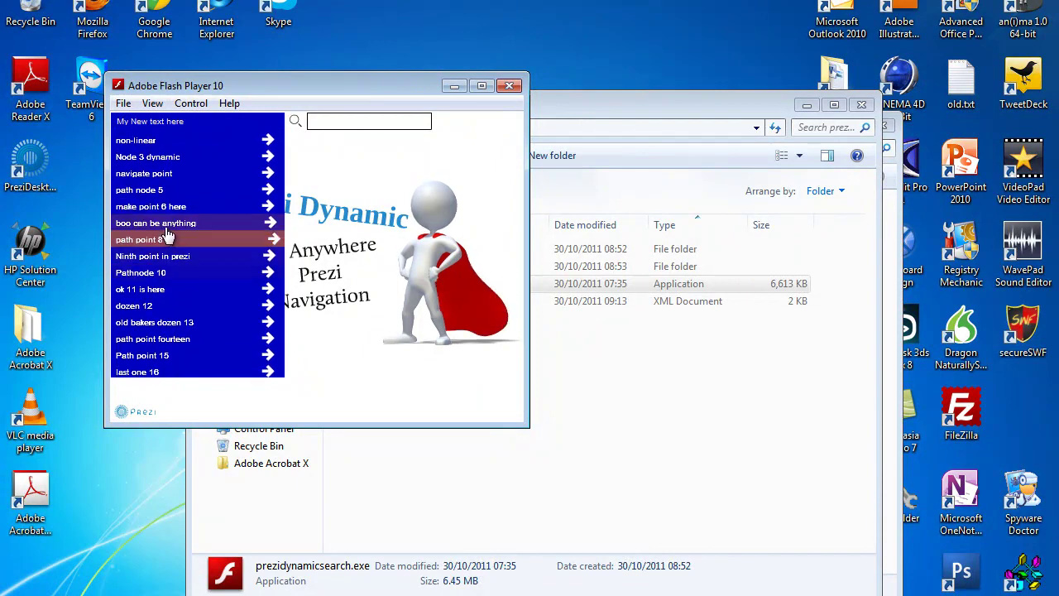
pyautogui.click(163, 237)
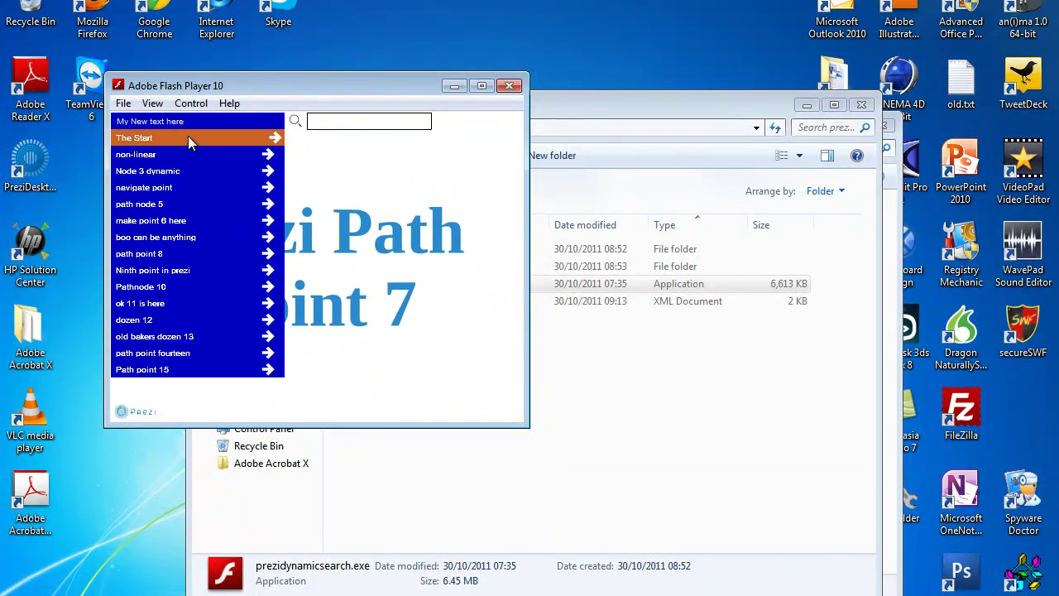
pyautogui.click(188, 136)
pyautogui.moveTo(226, 124)
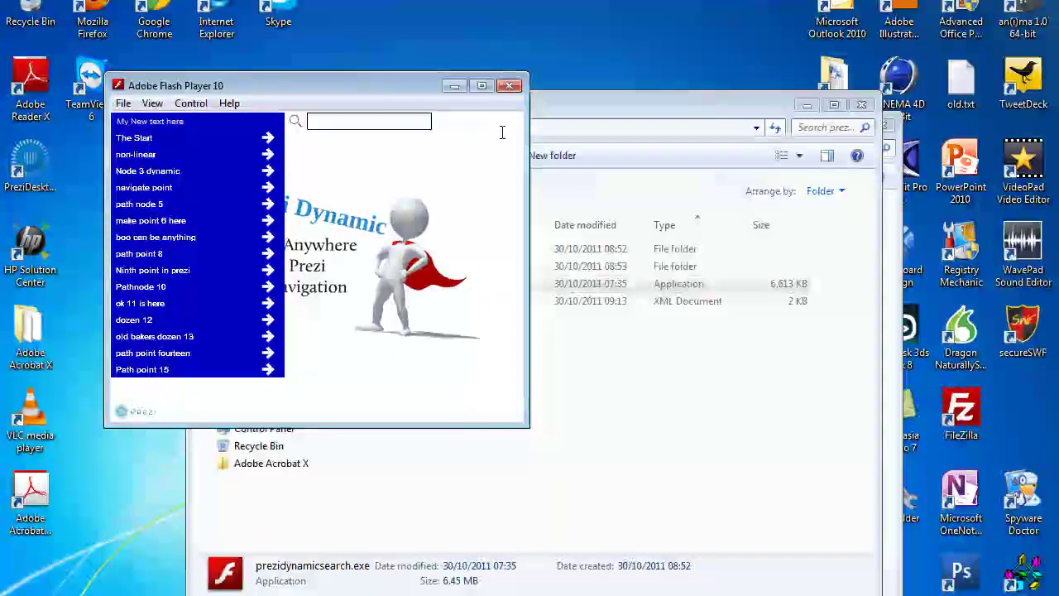
pyautogui.click(336, 122)
pyautogui.write('boo')
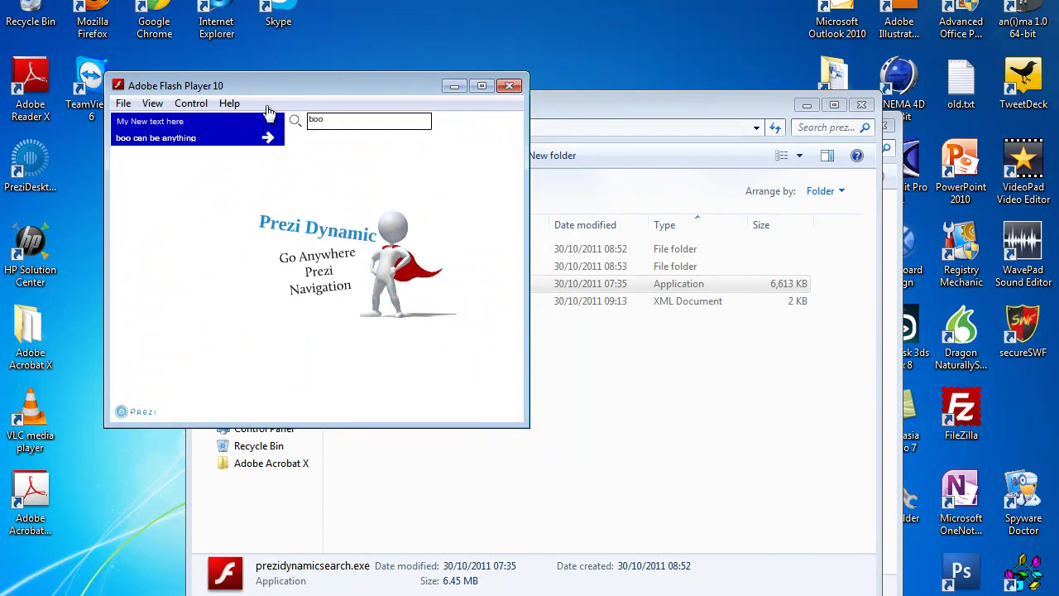
pyautogui.click(252, 141)
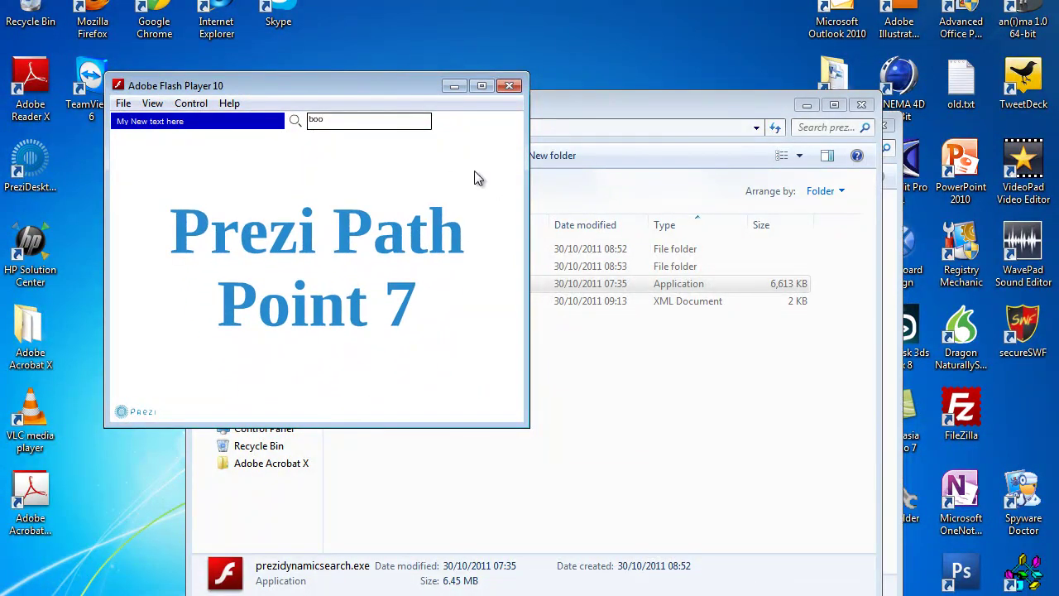
pyautogui.click(510, 85)
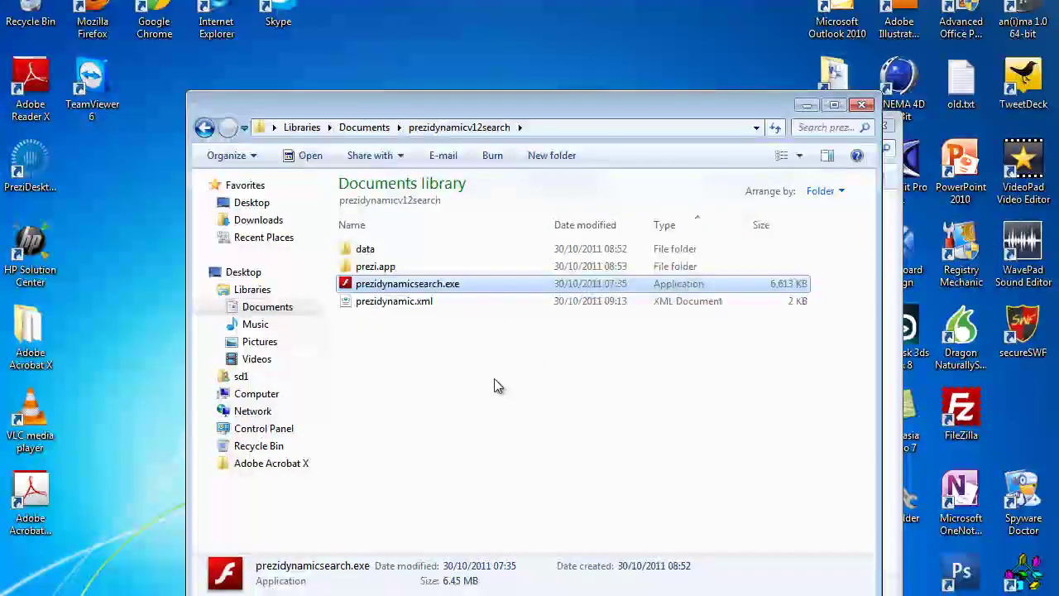
# Relaunch prezidynamicsearch.exe to view the Hello World preloader's 5-second countdown.
pyautogui.doubleClick(442, 283)
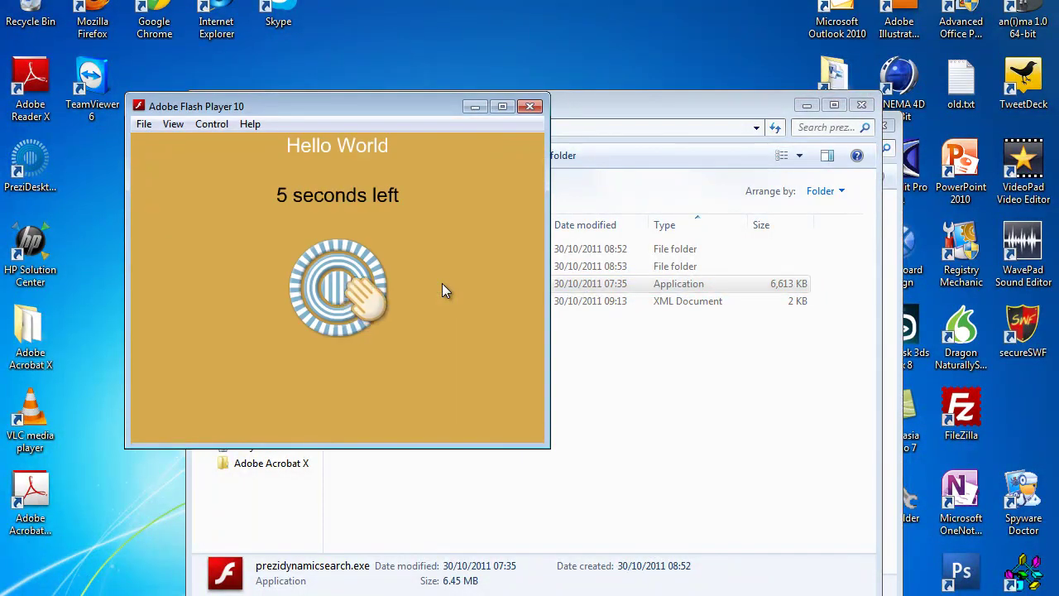